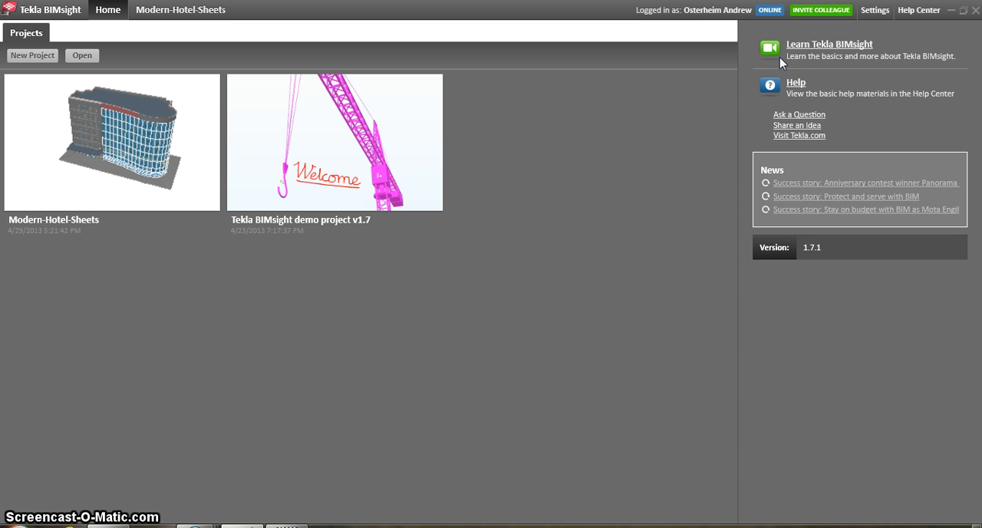
- Open the Modern-Hotel-Sheets project for viewing
{"action": "left_click", "coordinate": [785, 93]}
{"action": "mouse_move", "coordinate": [61, 220]}
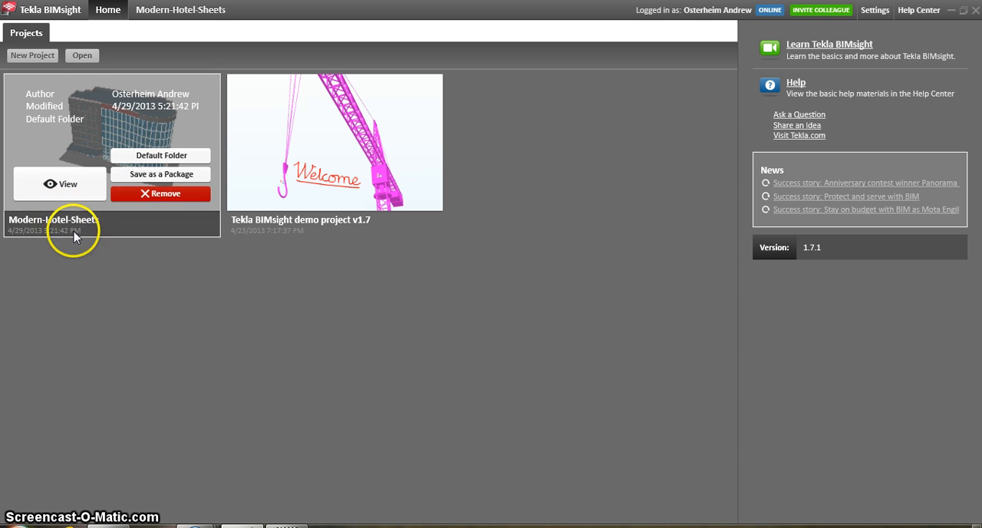
{"action": "mouse_move", "coordinate": [63, 189]}
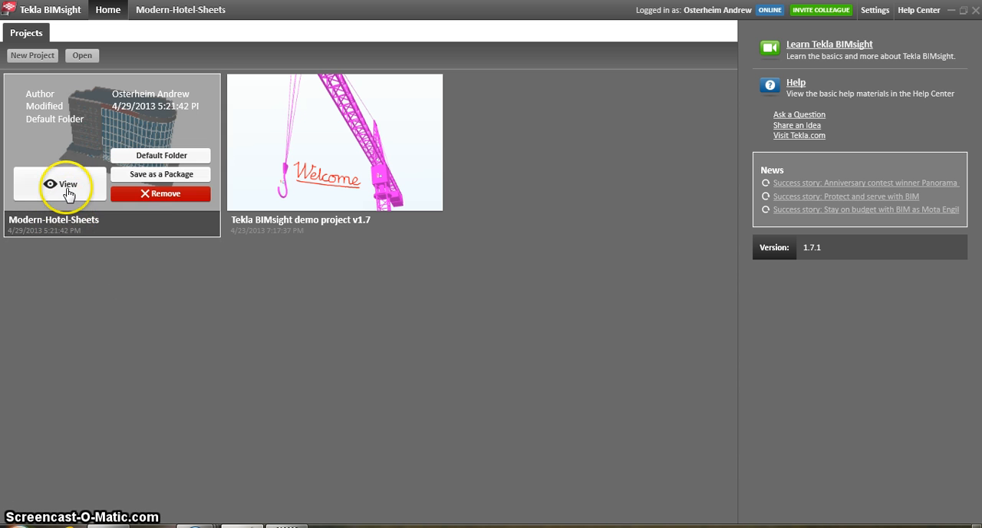
{"action": "left_click", "coordinate": [66, 187]}
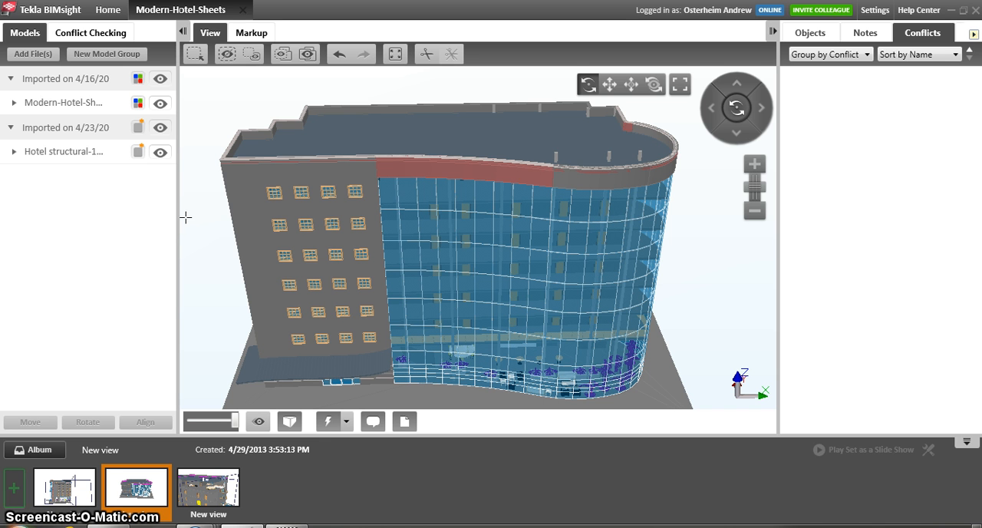
- Highlight each imported model, hiding the Modern-Hotel-Sheets model to inspect Hotel structural-1 on its own
{"action": "left_click", "coordinate": [94, 158]}
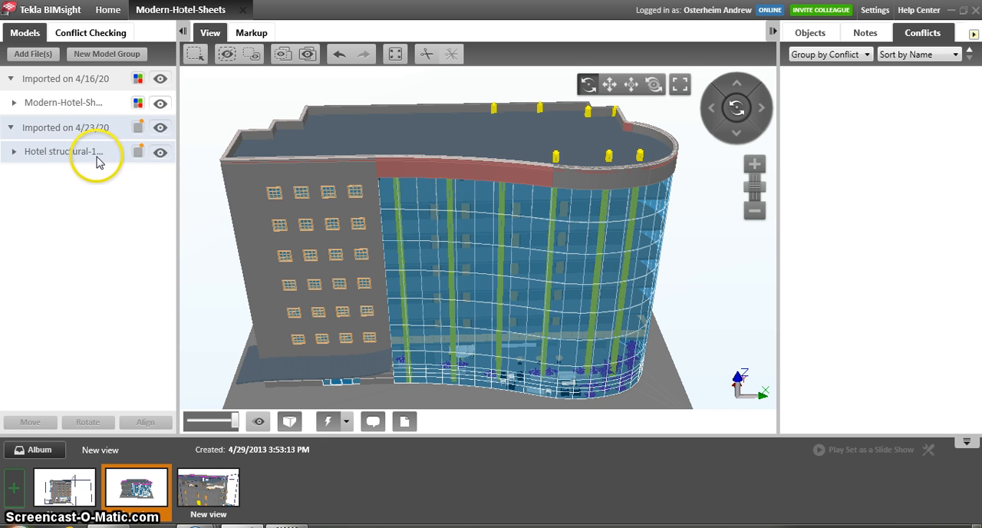
{"action": "left_click", "coordinate": [186, 142]}
{"action": "left_click", "coordinate": [83, 110]}
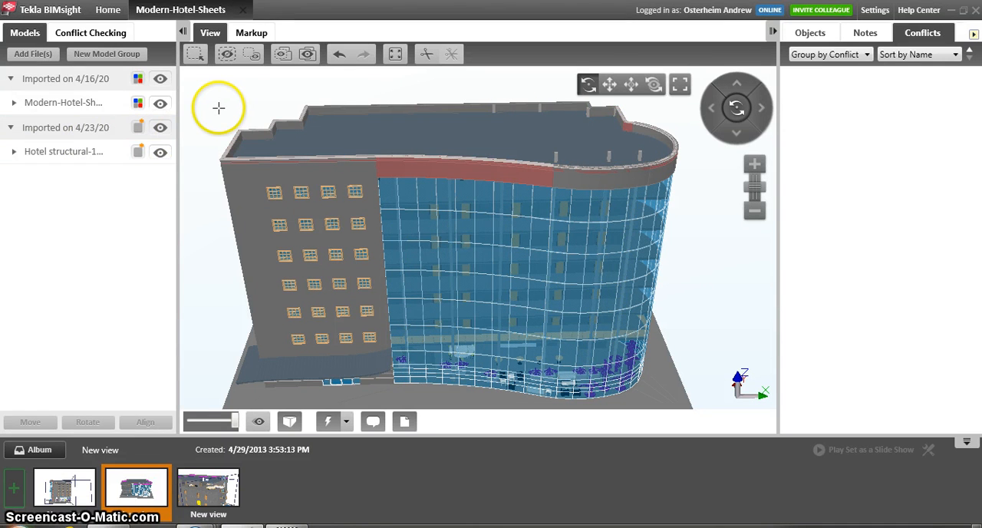
{"action": "left_click", "coordinate": [160, 104]}
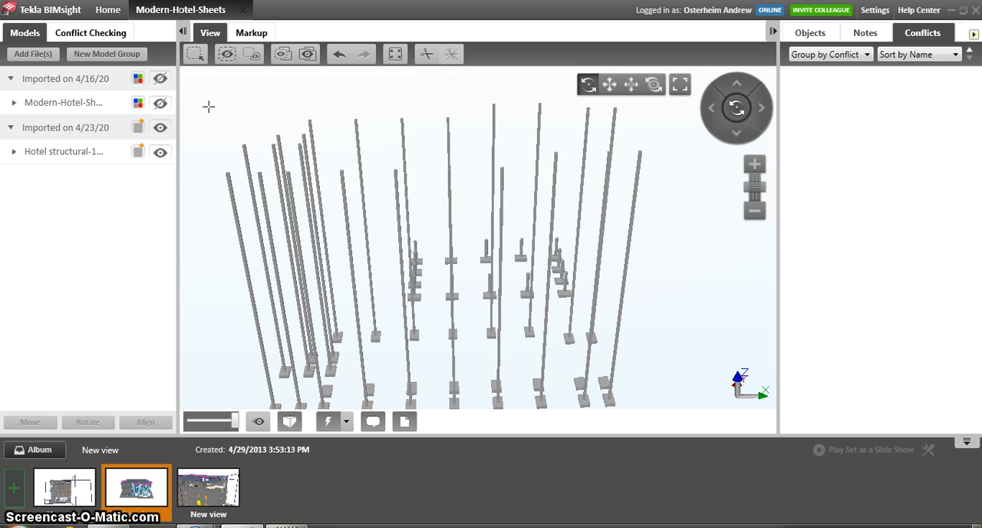
{"action": "left_click", "coordinate": [99, 157]}
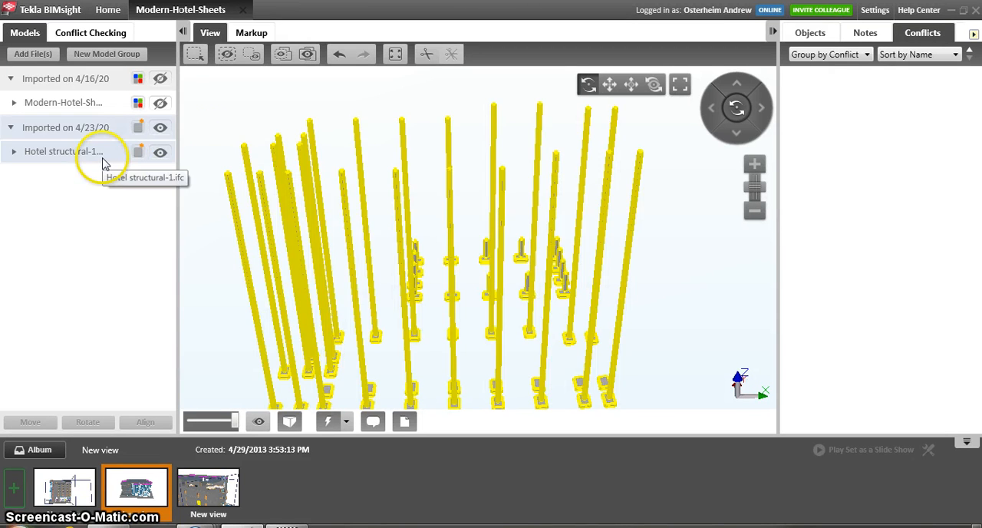
{"action": "left_click", "coordinate": [184, 154]}
- Hide the Hotel structural-1 model, show both models again, and clear the selection
{"action": "left_click", "coordinate": [161, 153]}
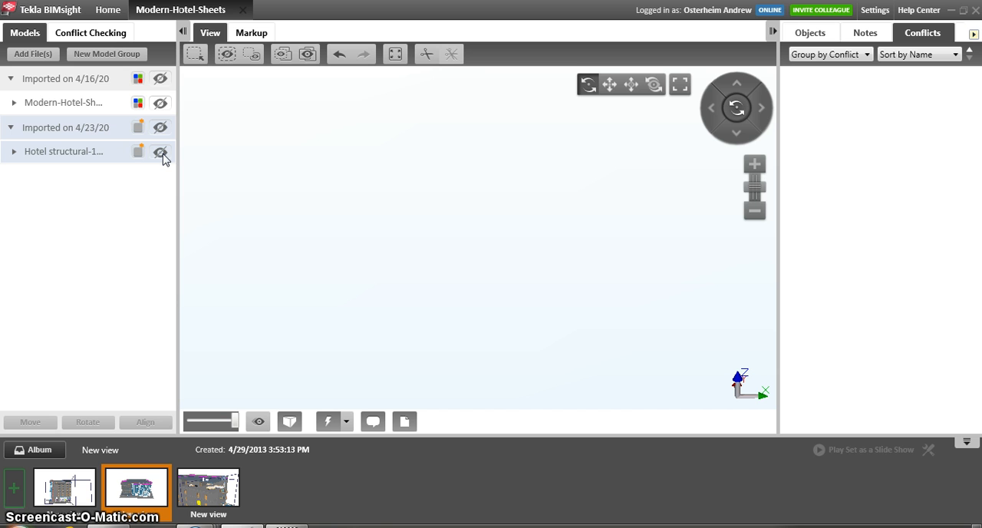
{"action": "left_click", "coordinate": [161, 154]}
{"action": "left_click", "coordinate": [163, 111]}
{"action": "left_click", "coordinate": [163, 112]}
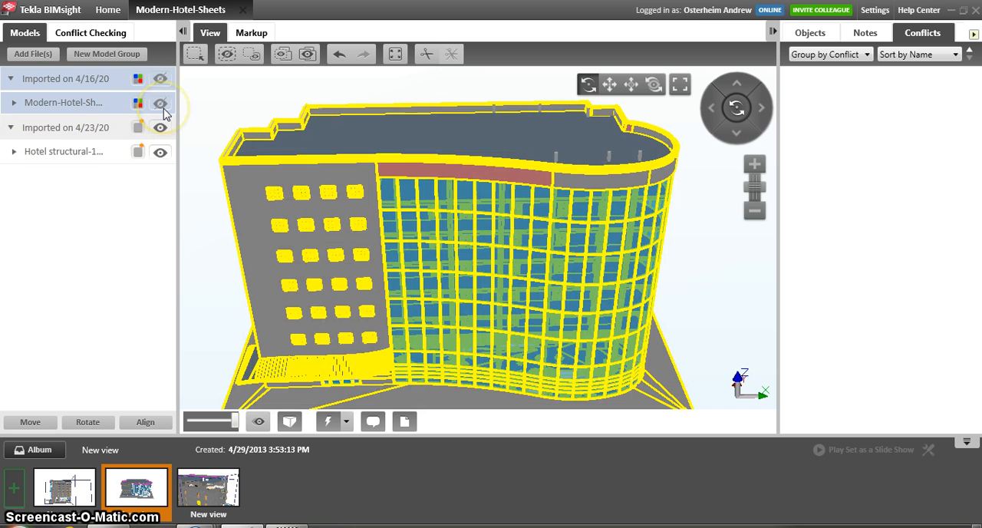
{"action": "left_click", "coordinate": [201, 127]}
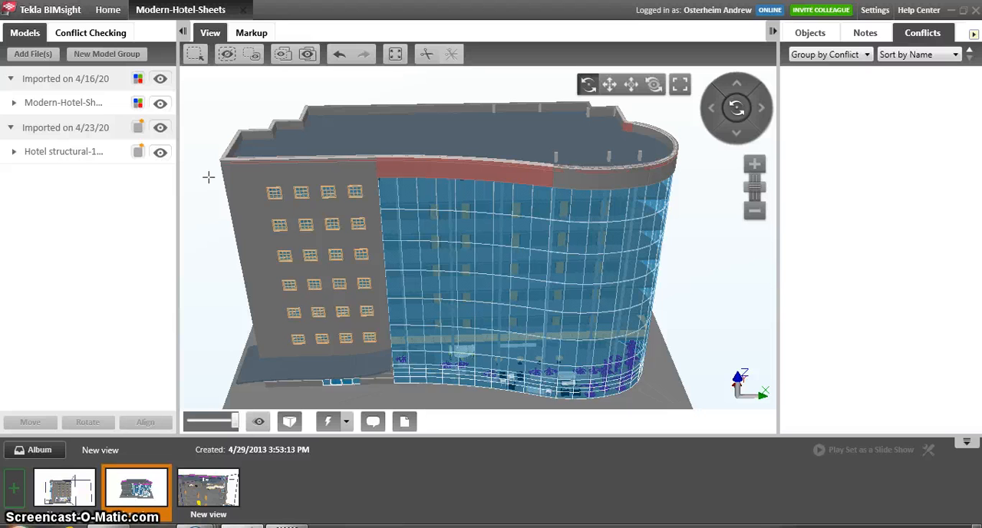
- Change the color of the Hotel structural-1 model to bright green
{"action": "left_click", "coordinate": [139, 155]}
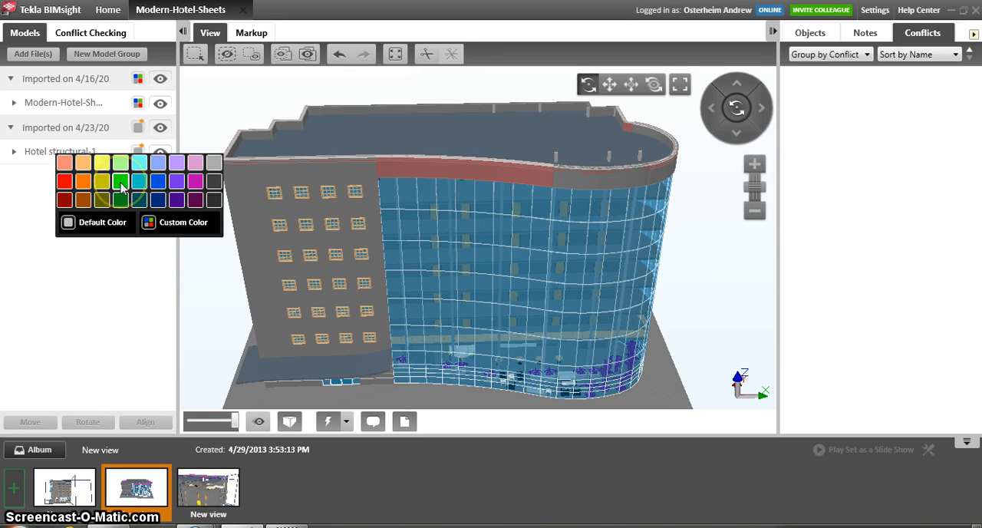
{"action": "left_click", "coordinate": [121, 188]}
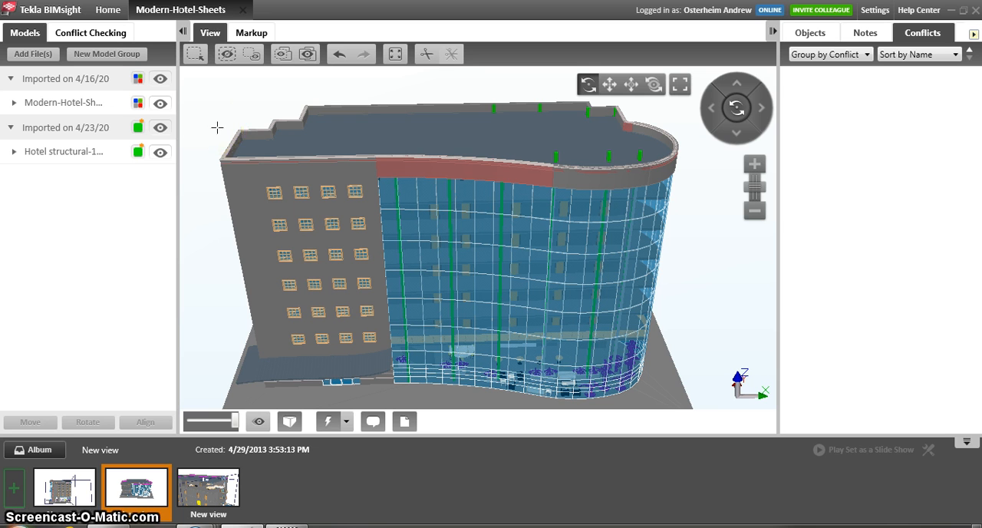
{"action": "left_click", "coordinate": [215, 159]}
{"action": "left_click", "coordinate": [206, 126]}
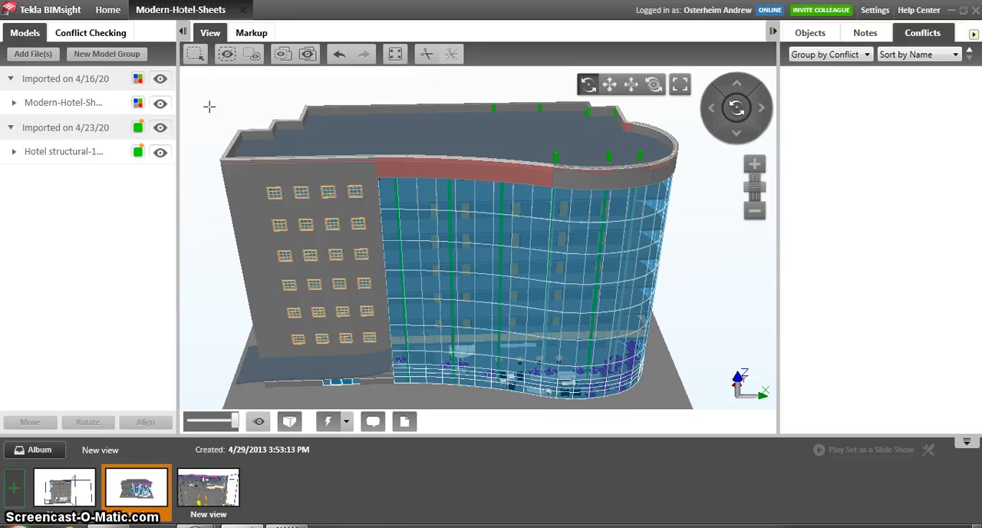
- Go to conflict checking and select the roof slab together with six structural columns that protrude through it
{"action": "left_click", "coordinate": [115, 35]}
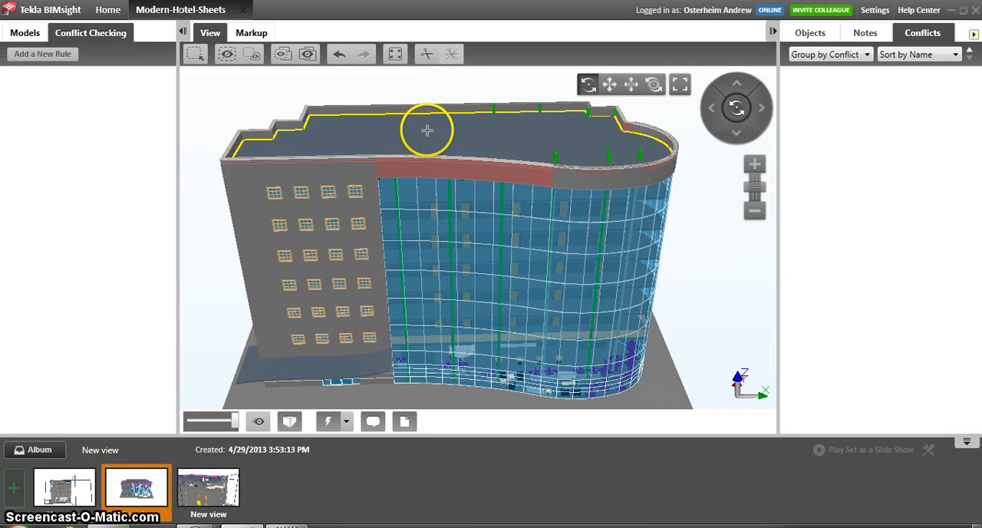
{"action": "left_click", "coordinate": [500, 117]}
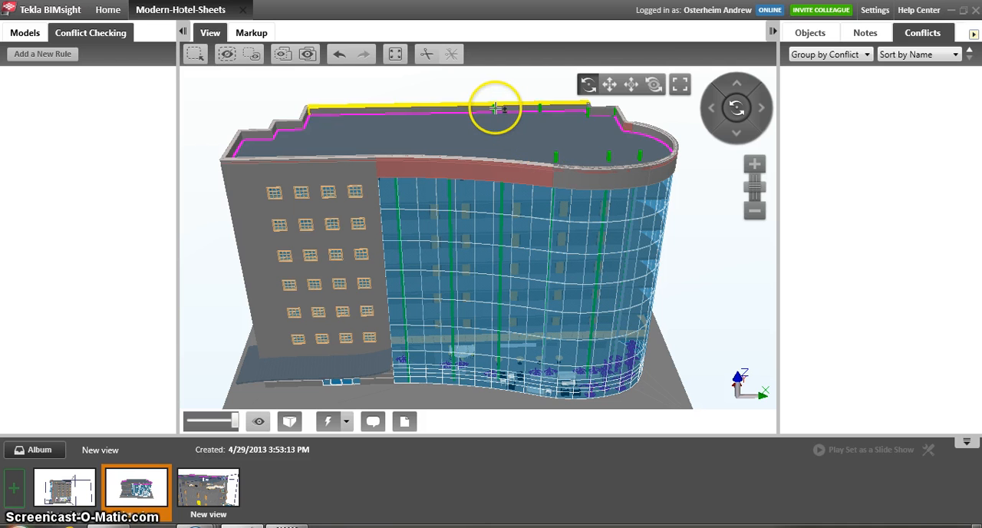
{"action": "left_click", "coordinate": [547, 108], "text": "ctrl"}
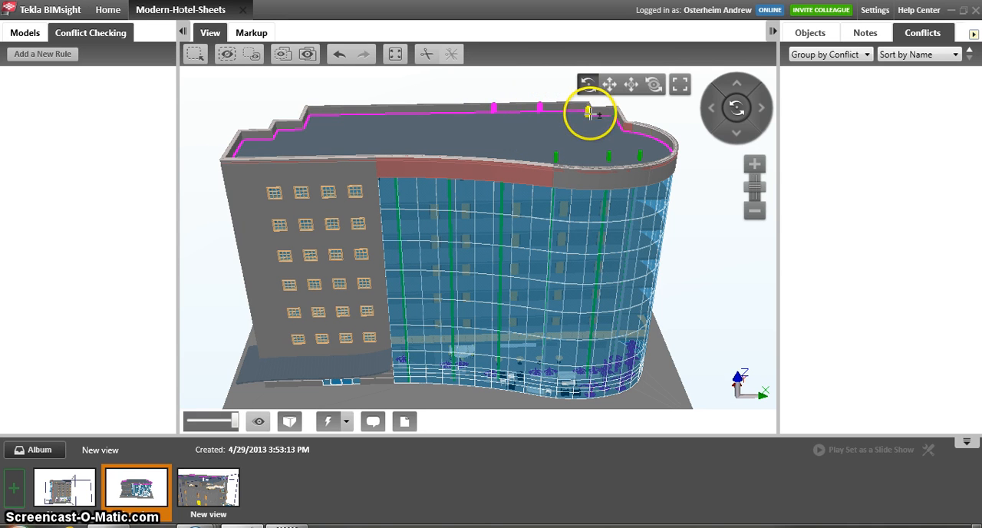
{"action": "left_click", "coordinate": [589, 112], "text": "ctrl"}
{"action": "left_click", "coordinate": [640, 152], "text": "ctrl"}
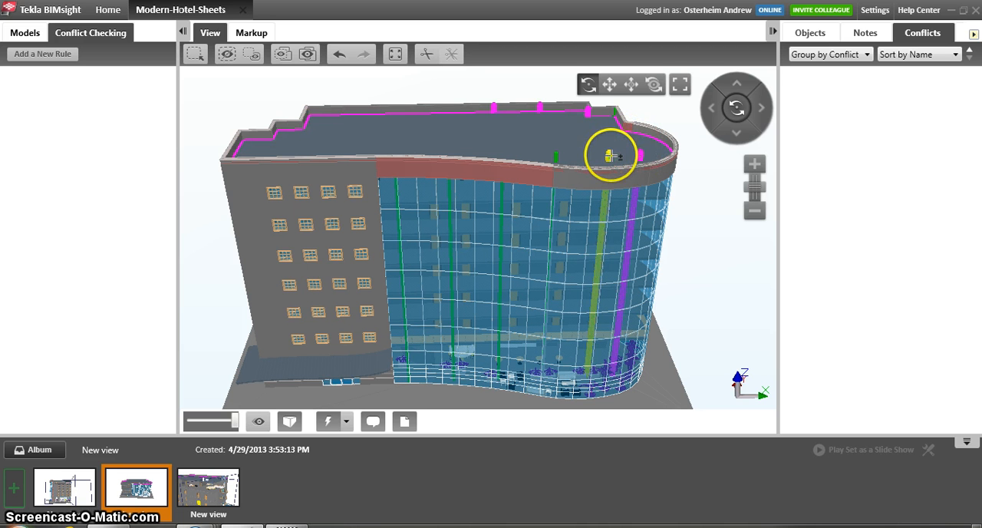
{"action": "left_click", "coordinate": [610, 157], "text": "ctrl"}
{"action": "left_click", "coordinate": [556, 155], "text": "ctrl"}
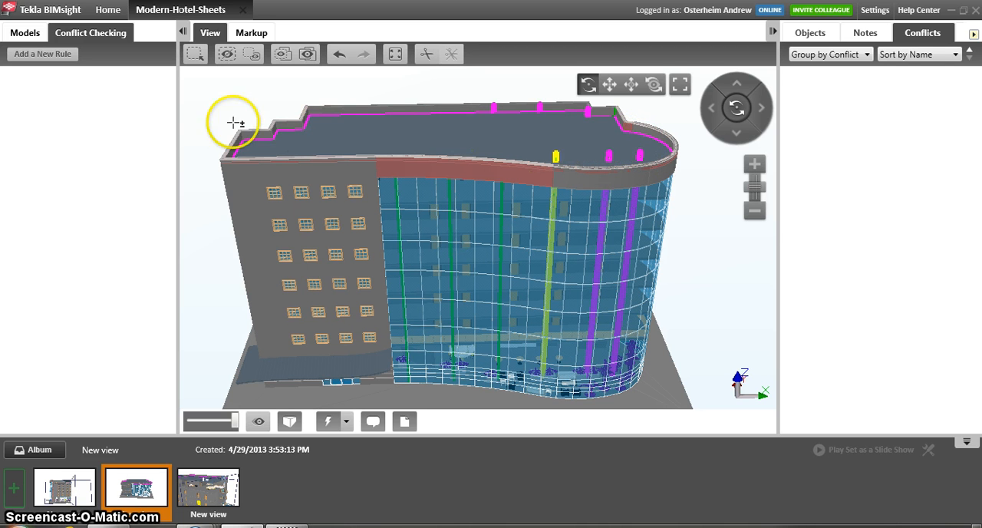
- Add a conflict rule comparing selected objects with selected objects, with Overlap Tolerance and Minimum Distance both enabled at 0.00 mm
{"action": "left_click", "coordinate": [48, 59]}
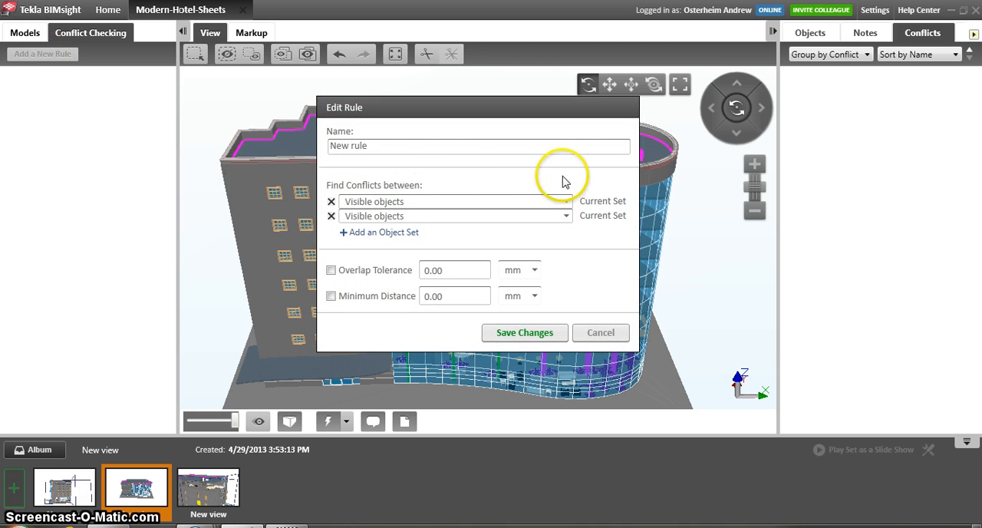
{"action": "left_click", "coordinate": [568, 202]}
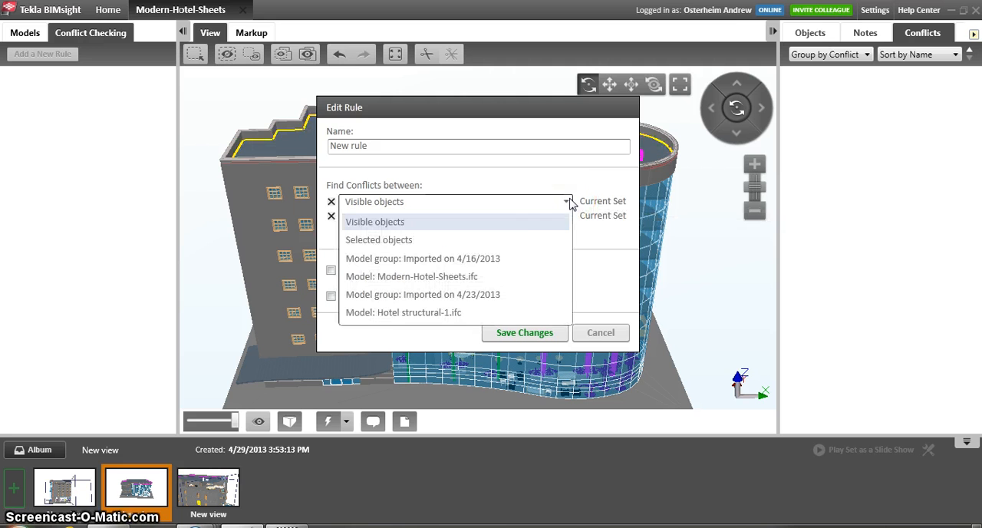
{"action": "left_click", "coordinate": [550, 239]}
{"action": "left_click", "coordinate": [567, 218]}
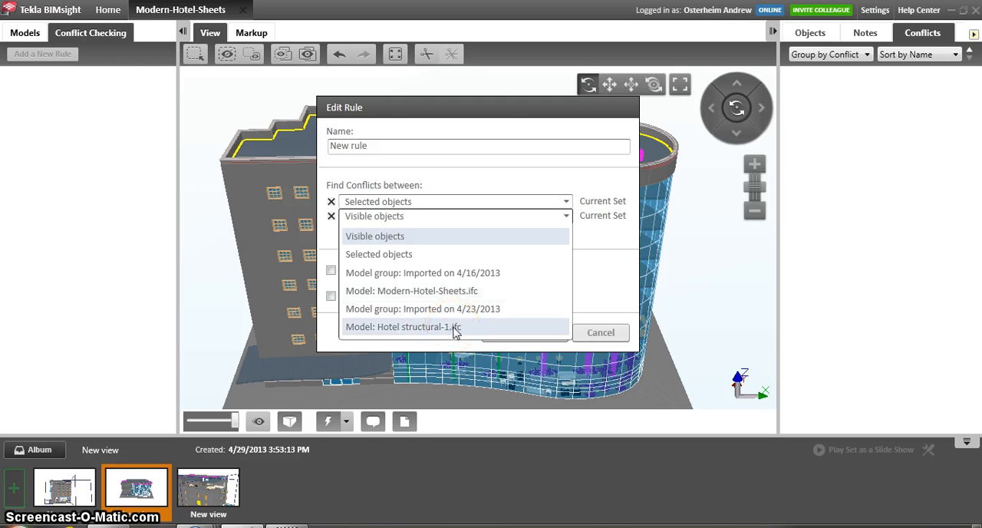
{"action": "left_click", "coordinate": [450, 257]}
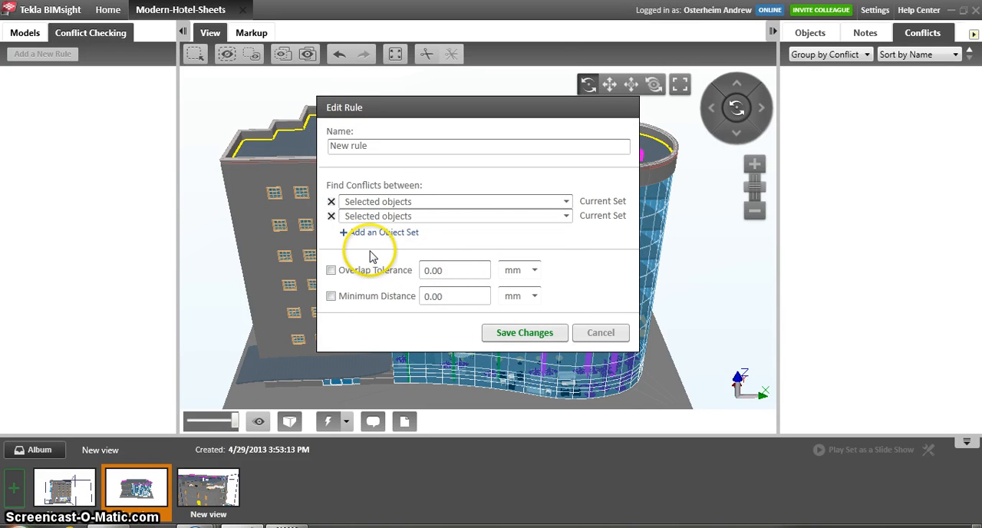
{"action": "left_click", "coordinate": [330, 271]}
{"action": "left_click", "coordinate": [330, 296]}
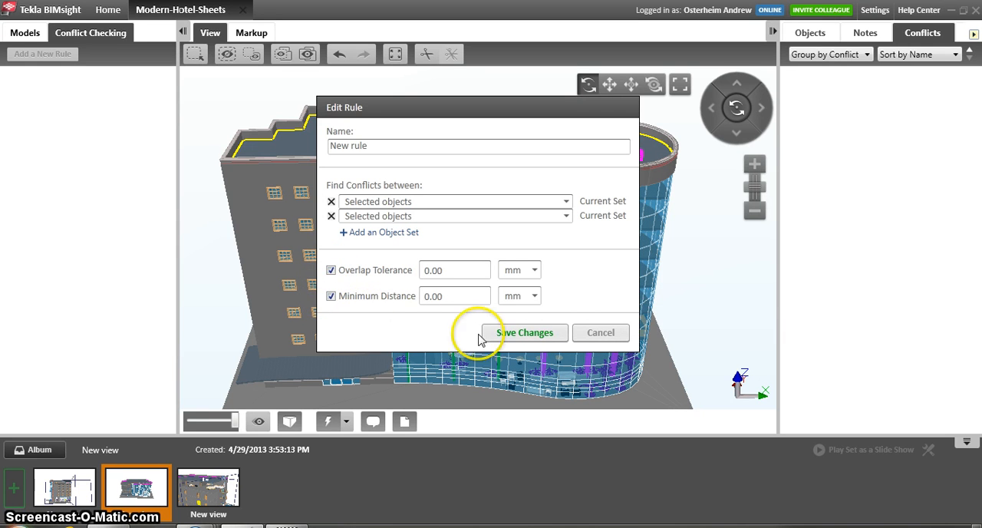
{"action": "left_click", "coordinate": [515, 338]}
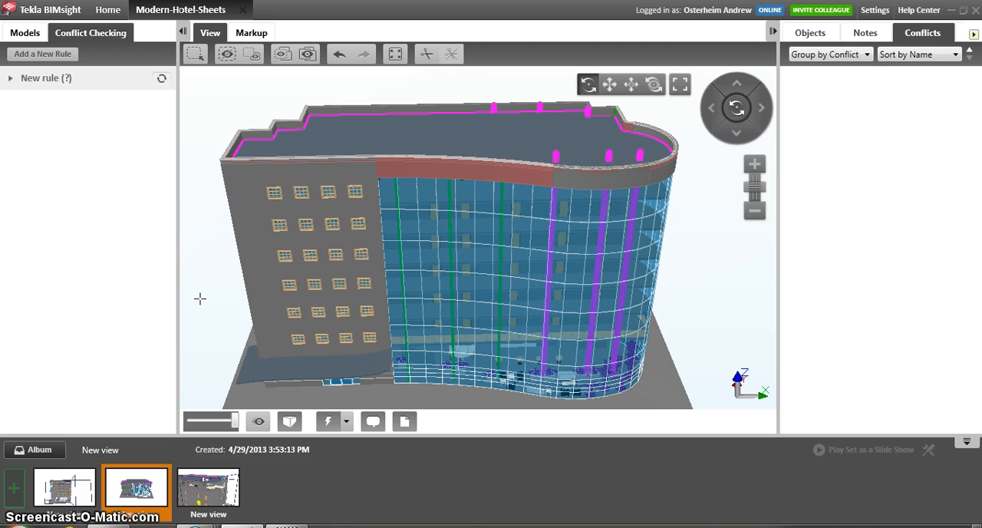
- Run the new conflict rule and view the conflict markers on the roof up close
{"action": "left_click", "coordinate": [161, 80]}
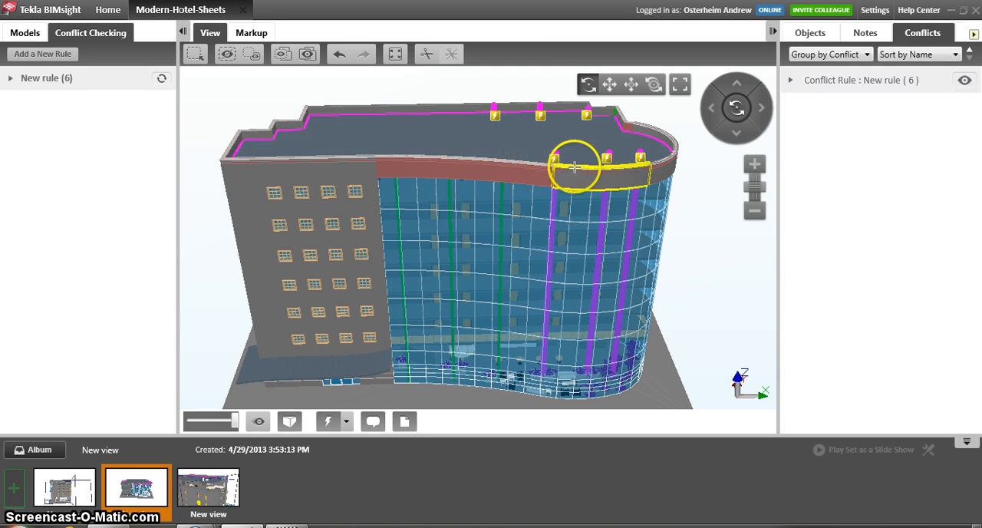
{"action": "scroll", "coordinate": [555, 159], "scroll_direction": "up", "scroll_amount": 3}
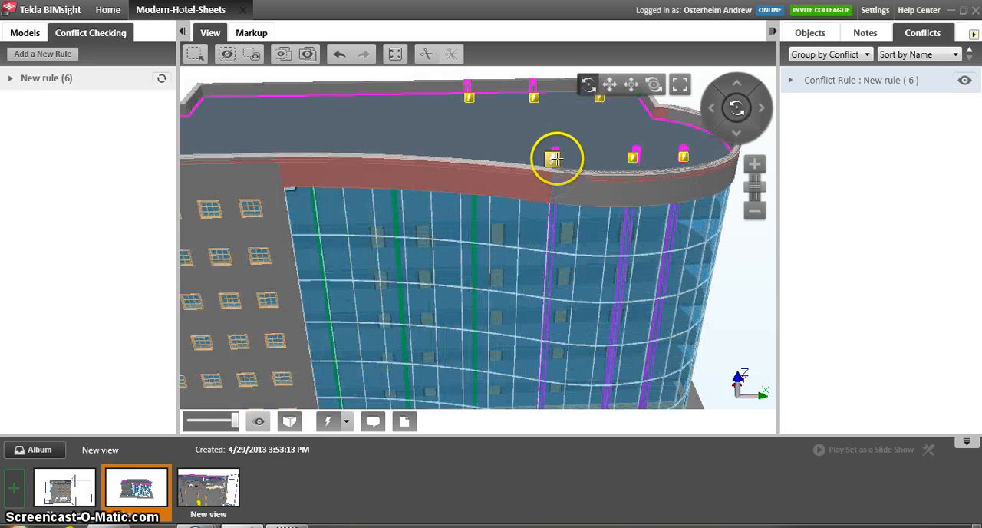
{"action": "middle_click_drag", "start_coordinate": [554, 158], "coordinate": [546, 173]}
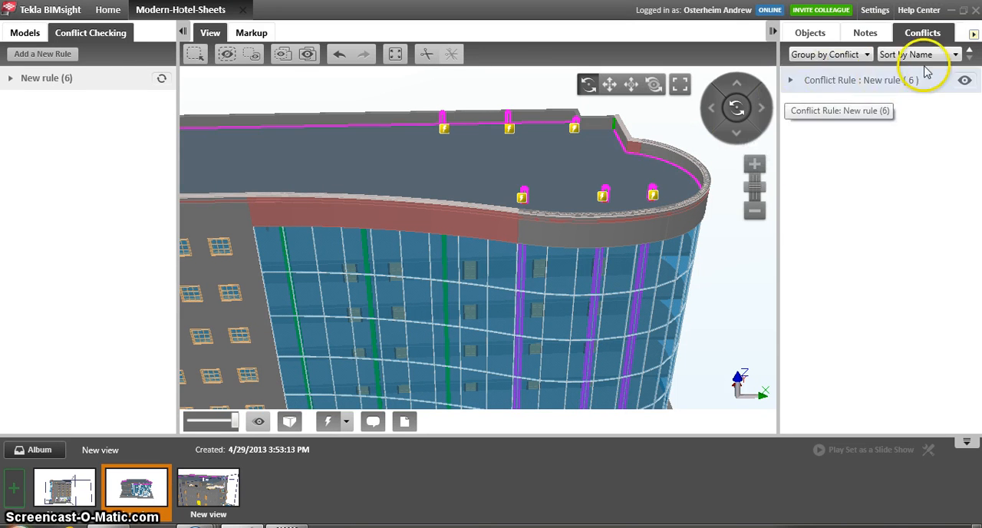
- Expand the new rule's list of conflicts and set the status of all of them to Critical
{"action": "left_click", "coordinate": [842, 87]}
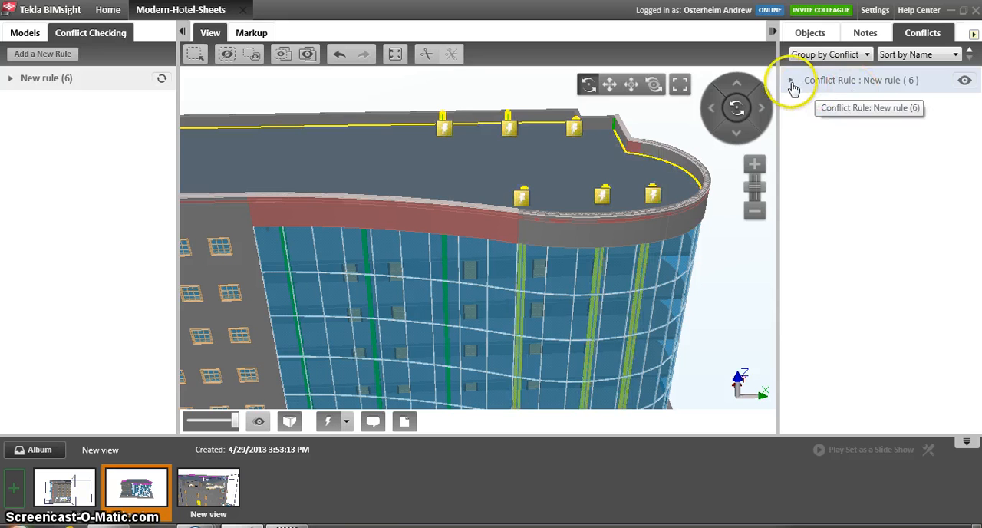
{"action": "left_click", "coordinate": [791, 82]}
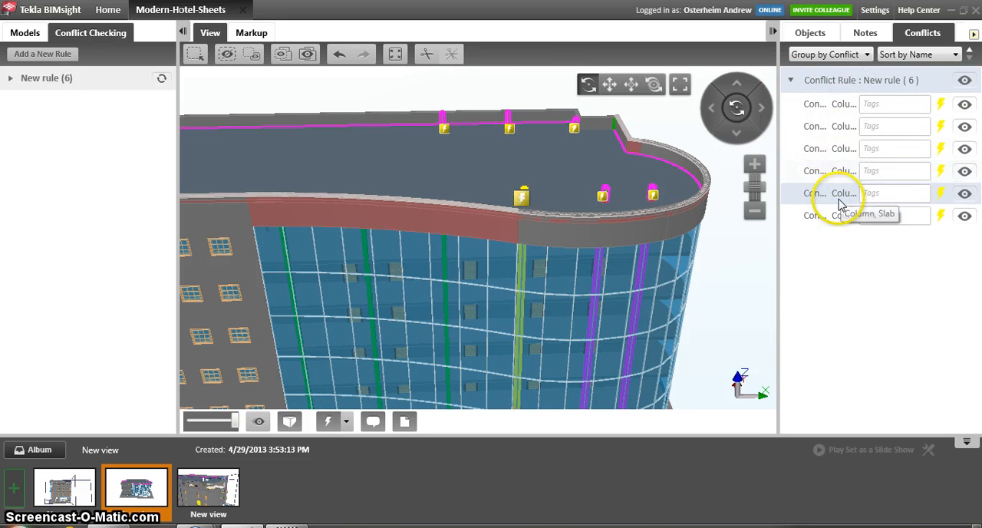
{"action": "right_click", "coordinate": [879, 83]}
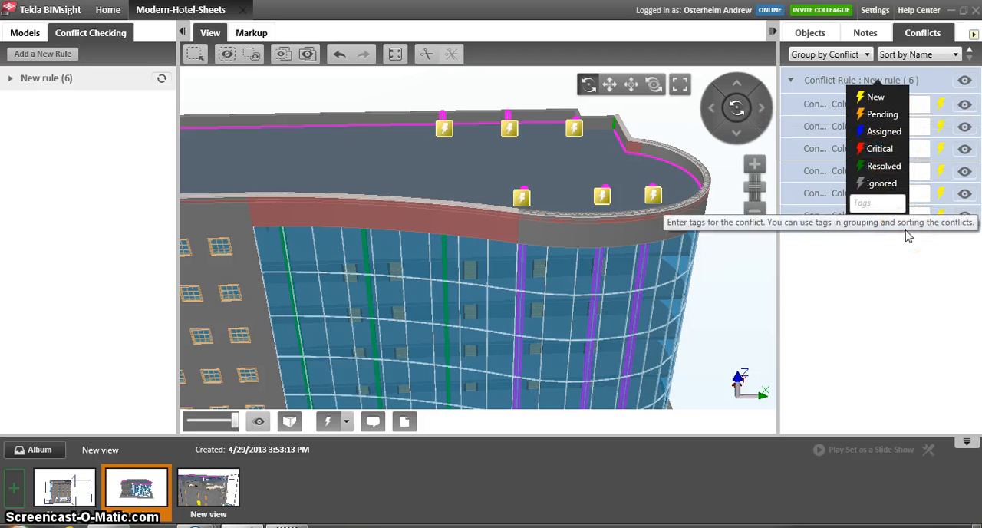
{"action": "left_click", "coordinate": [878, 149]}
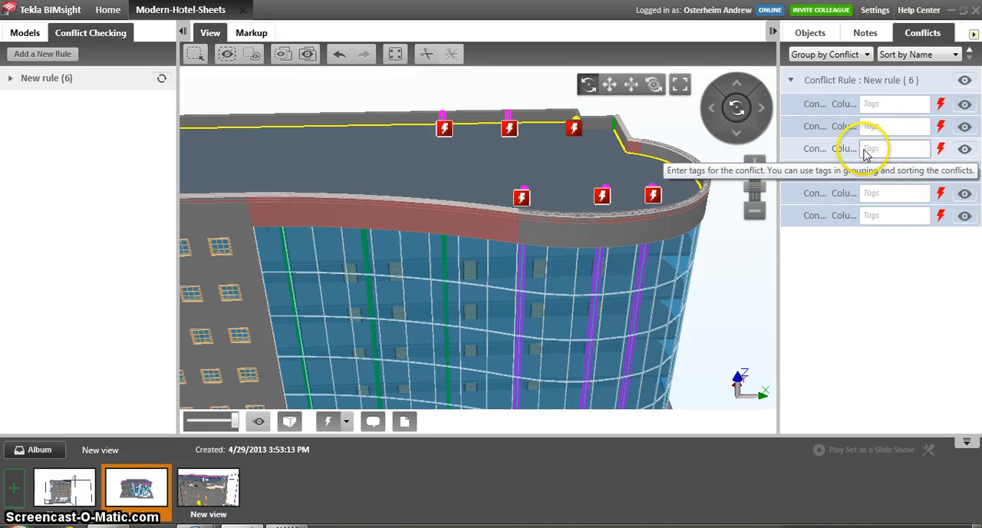
- Draw a freehand redline circle around the conflict marker at the front-left selected column on the roof
{"action": "scroll", "coordinate": [525, 195], "scroll_direction": "up", "scroll_amount": 3}
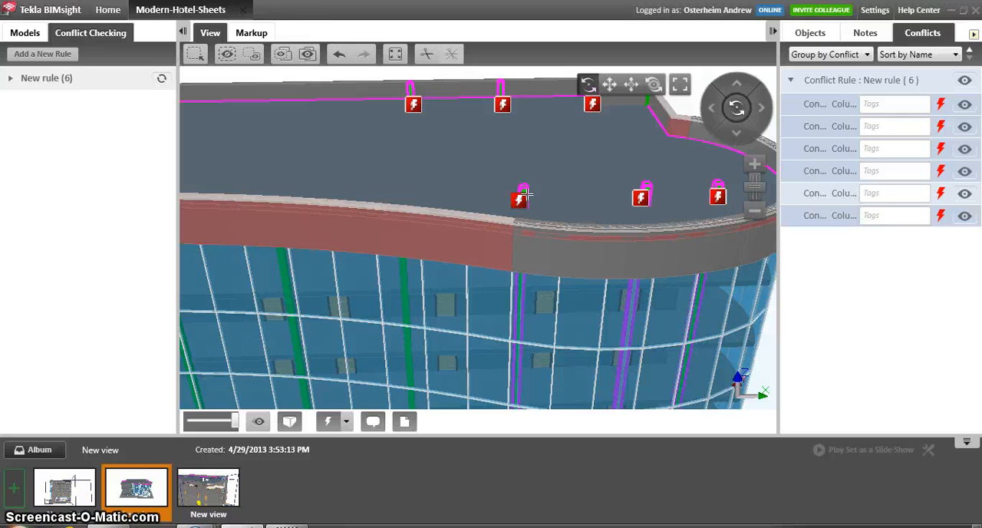
{"action": "left_click", "coordinate": [264, 34]}
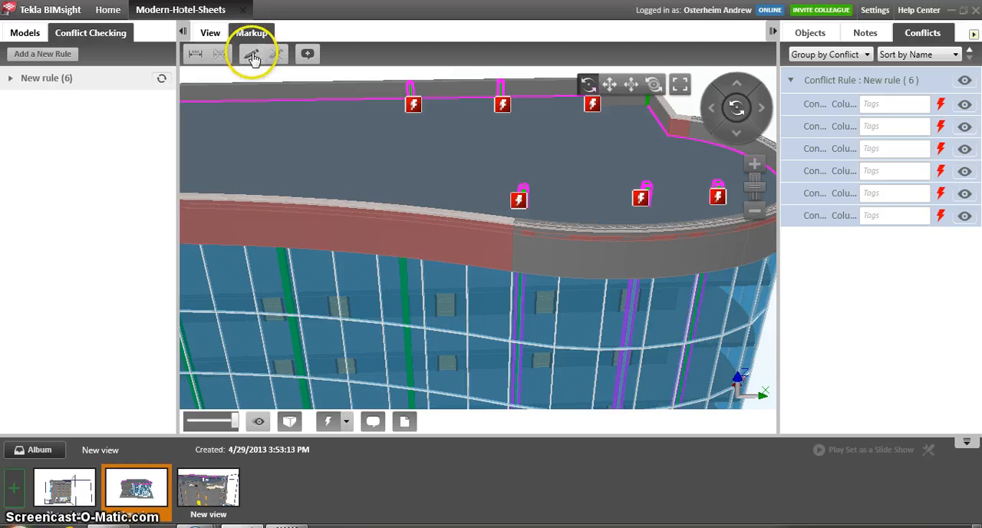
{"action": "left_click", "coordinate": [254, 55]}
{"action": "mouse_move", "coordinate": [491, 212]}
{"action": "left_mouse_down"}
{"action": "mouse_move", "coordinate": [519, 203]}
{"action": "mouse_move", "coordinate": [491, 166]}
{"action": "mouse_move", "coordinate": [550, 173]}
{"action": "mouse_move", "coordinate": [550, 210]}
{"action": "mouse_move", "coordinate": [506, 214]}
{"action": "left_mouse_up"}
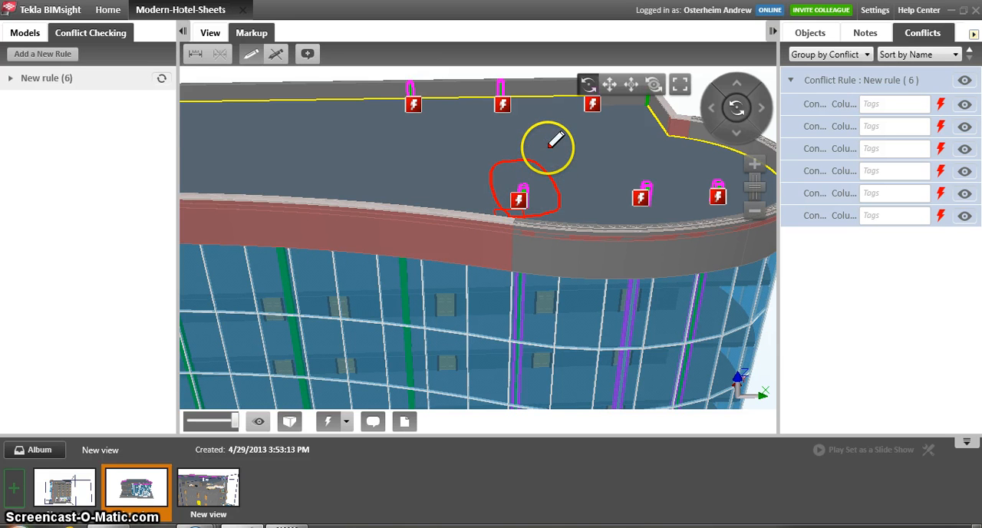
- Add and save a comment note reading "Please check columns" for the selected objects, and view its sharing options
{"action": "left_click", "coordinate": [307, 54]}
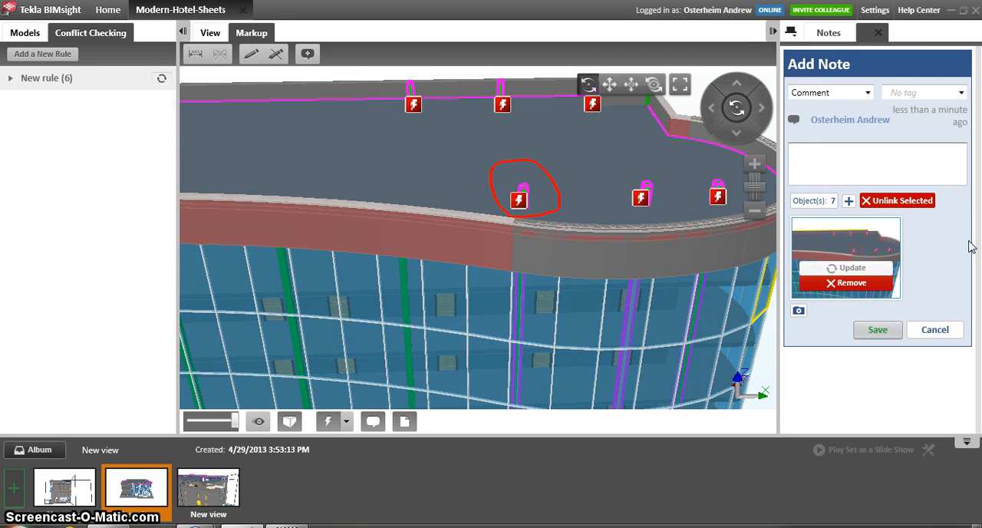
{"action": "type", "text": "Please che"}
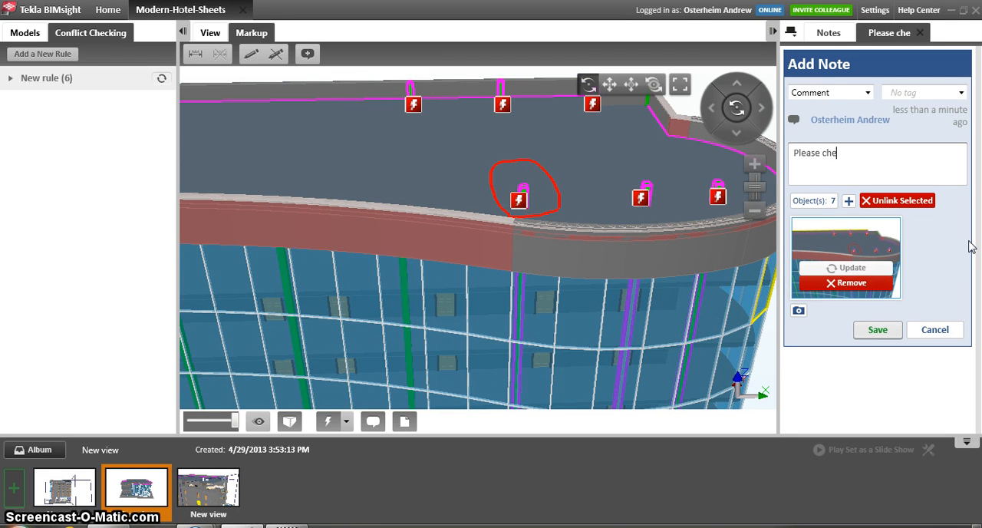
{"action": "type", "text": "ck columns"}
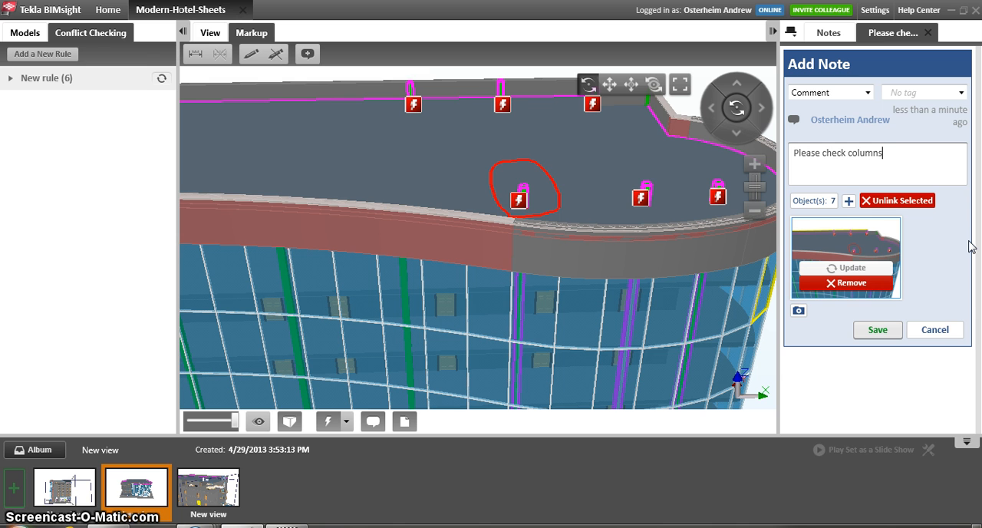
{"action": "left_click", "coordinate": [879, 330]}
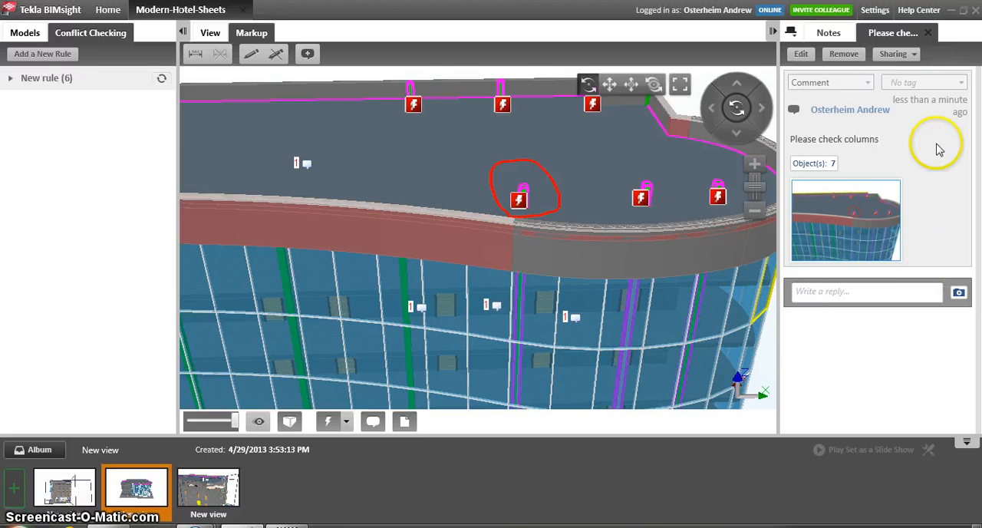
{"action": "left_click", "coordinate": [916, 55]}
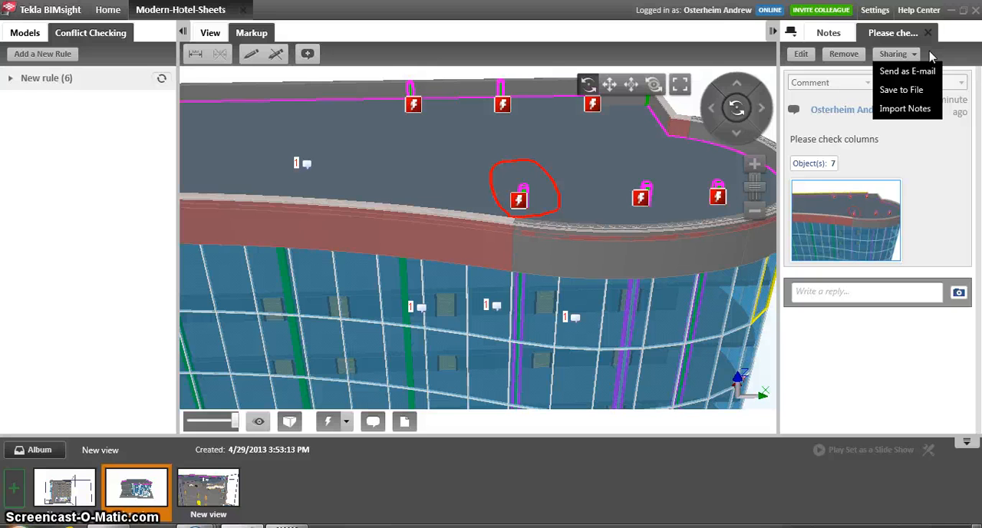
{"action": "left_click", "coordinate": [930, 56]}
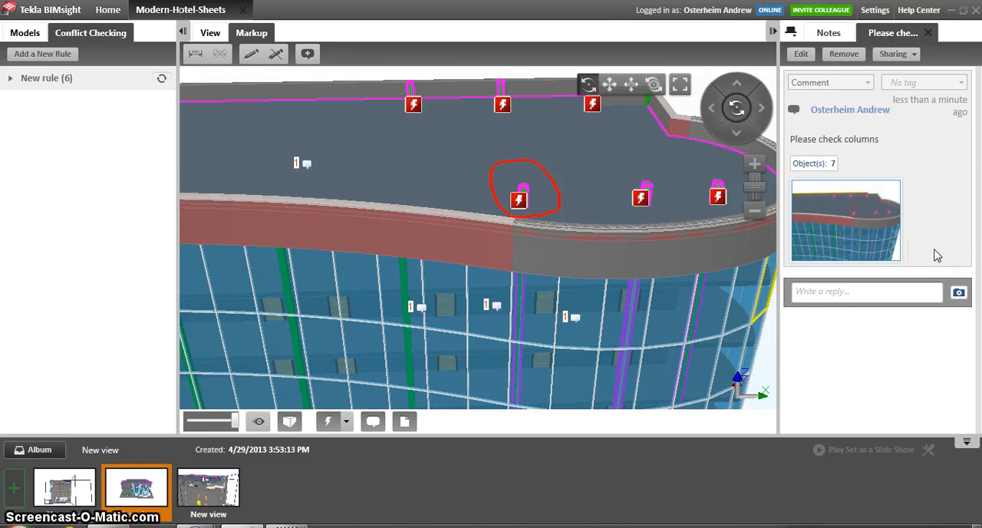
- Turn the model away from the marked-up view and restore that view from the note's snapshot
{"action": "left_click", "coordinate": [473, 260]}
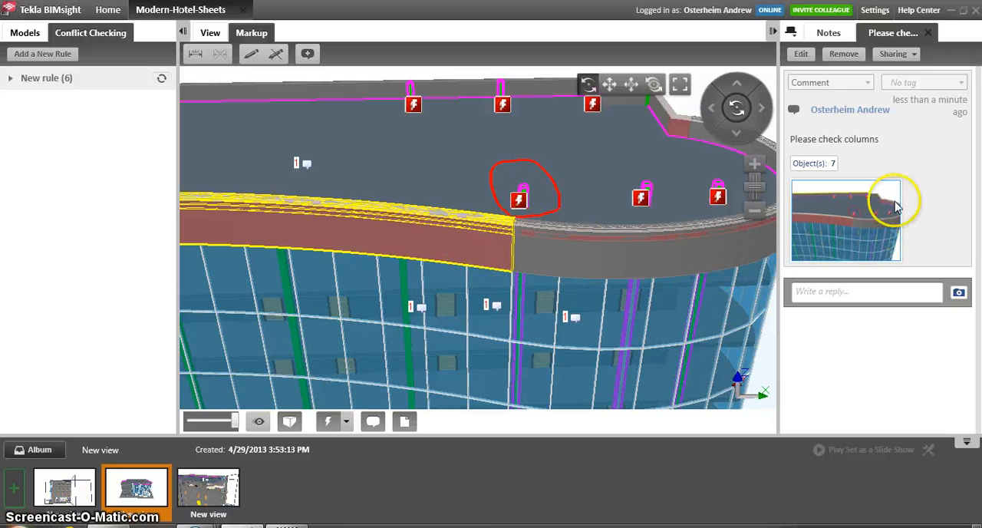
{"action": "scroll", "coordinate": [562, 293], "scroll_direction": "down", "scroll_amount": 5}
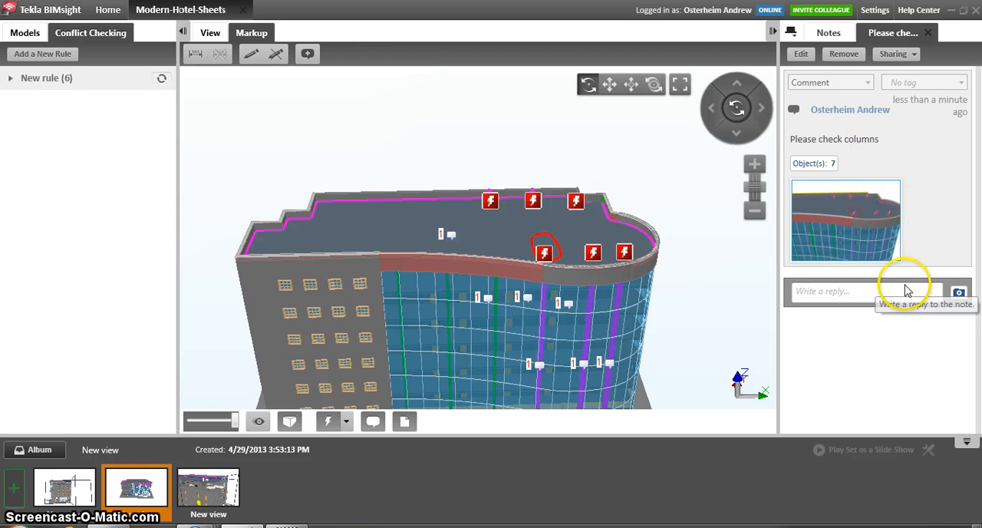
{"action": "left_click_drag", "start_coordinate": [547, 253], "coordinate": [355, 254]}
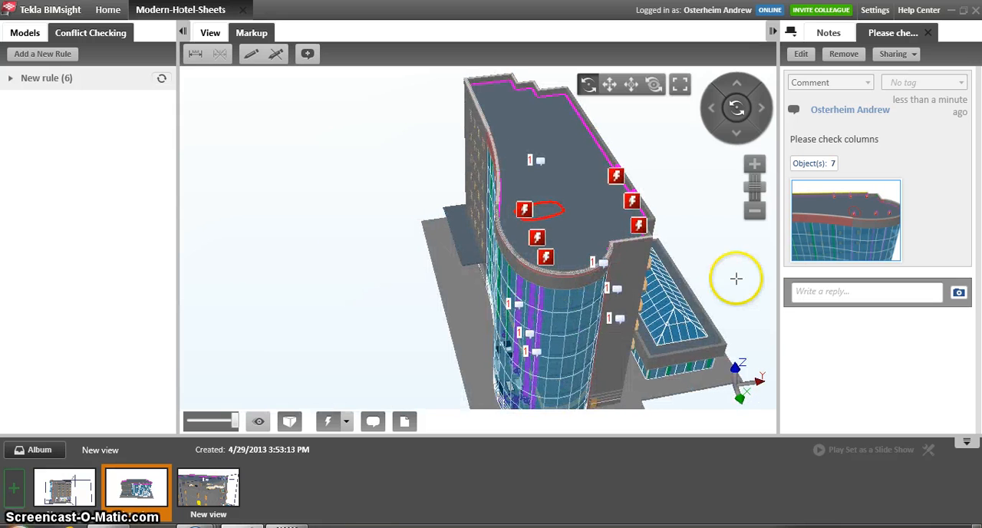
{"action": "left_click", "coordinate": [866, 223]}
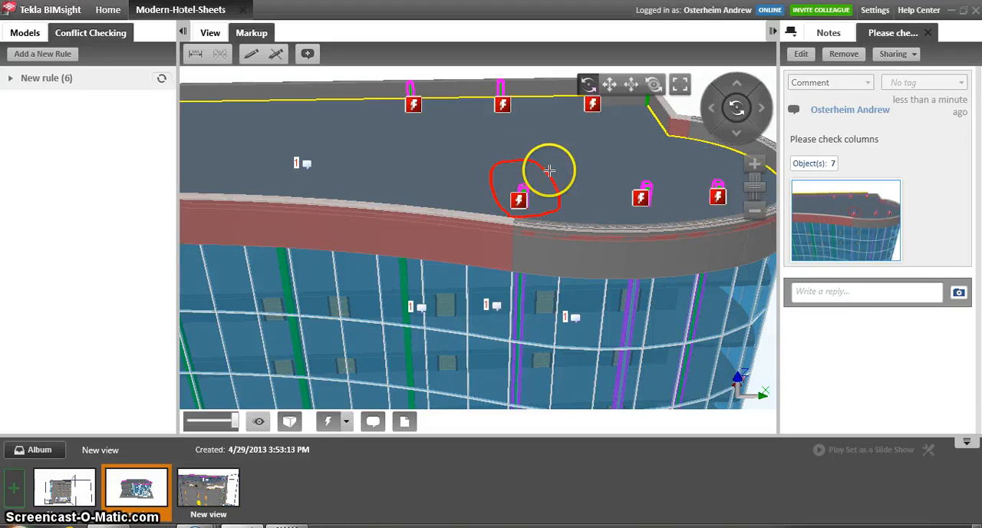
- Reply to the note with "Review of columns has been completed" and save the reply
{"action": "left_click", "coordinate": [855, 292]}
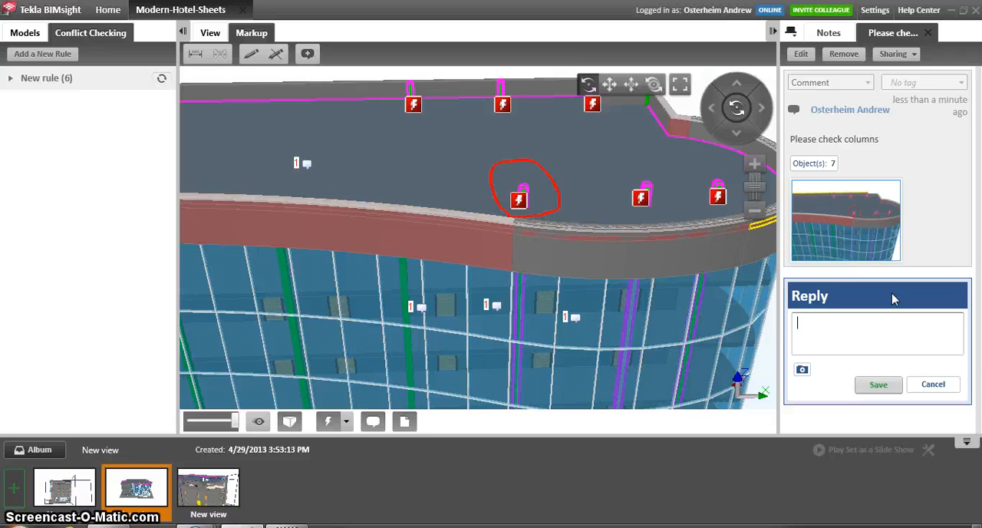
{"action": "type", "text": "Review"}
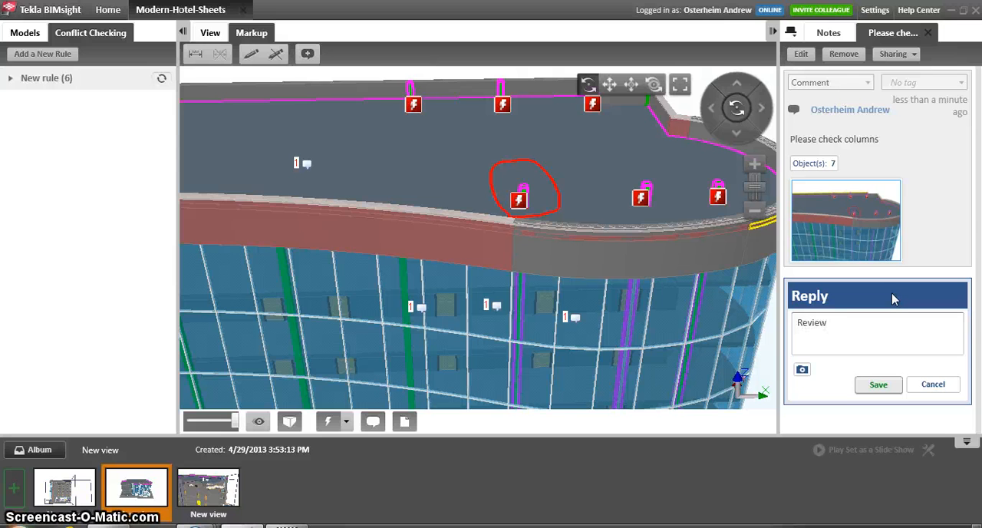
{"action": "type", "text": " of colum"}
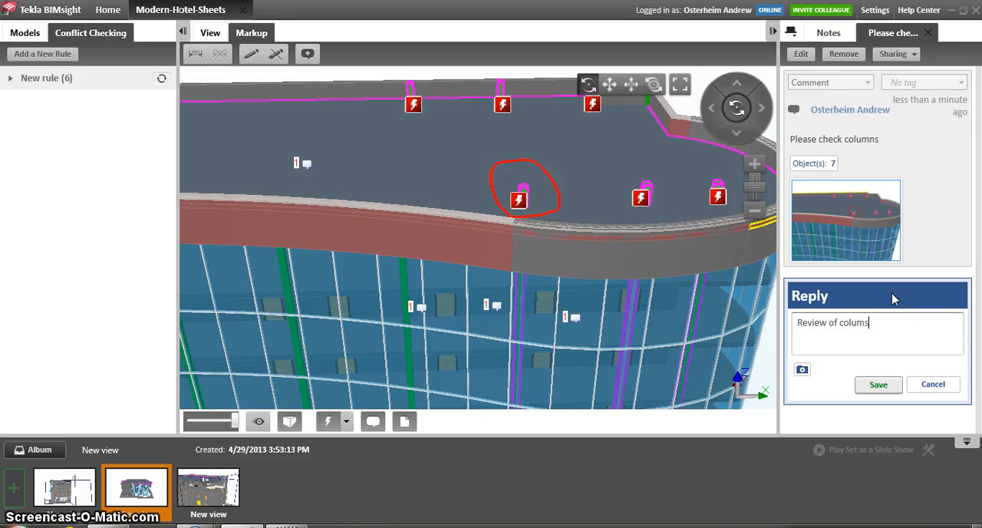
{"action": "type", "text": "ns has "}
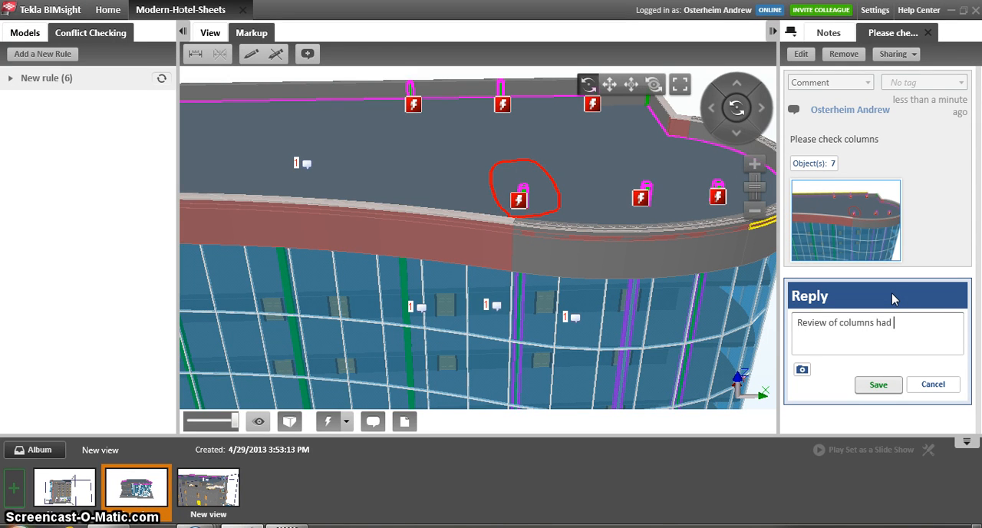
{"action": "type", "text": "been completed"}
{"action": "left_click", "coordinate": [879, 384]}
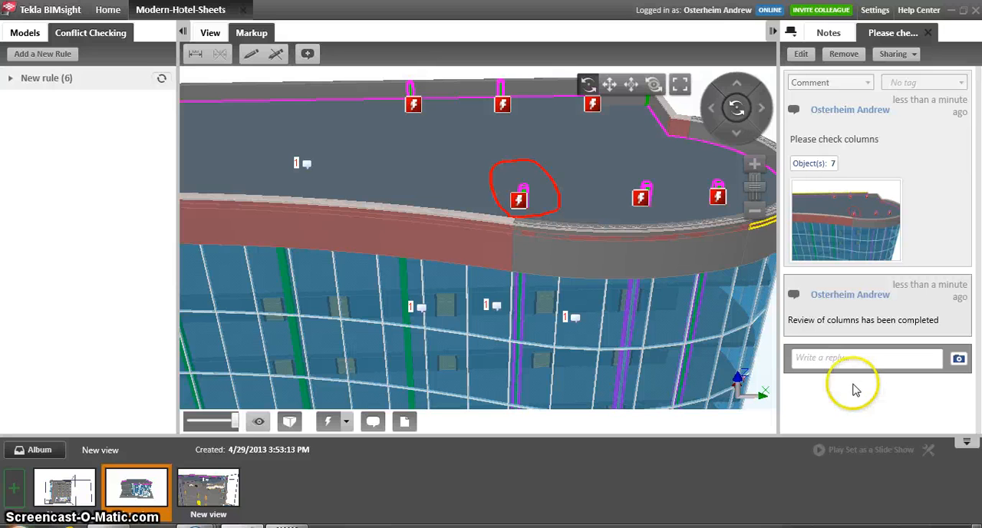
- Add a clip plane parallel to the building's long front wall and move it inward past the glass facade to open up the floors
{"action": "scroll", "coordinate": [490, 166], "scroll_direction": "down", "scroll_amount": 3}
{"action": "scroll", "coordinate": [491, 165], "scroll_direction": "down", "scroll_amount": 2}
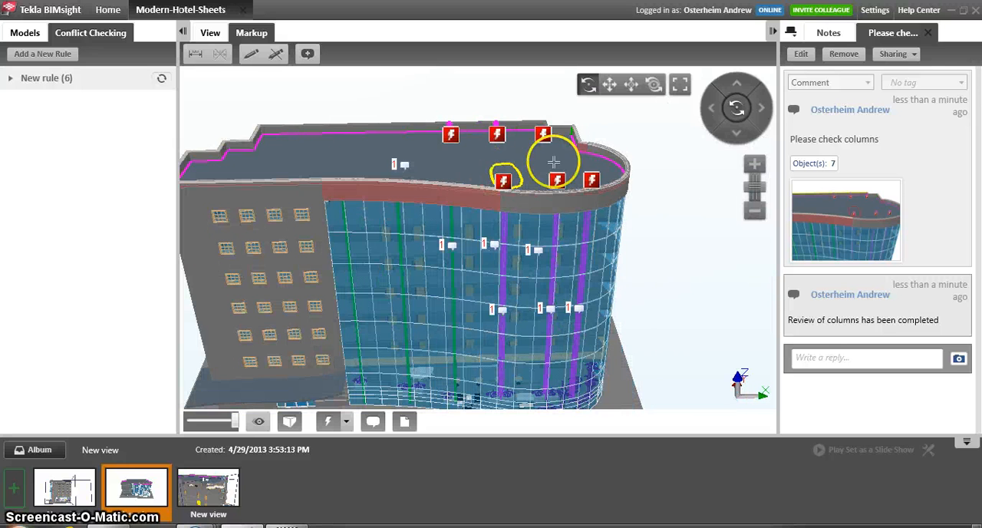
{"action": "left_click_drag", "start_coordinate": [469, 232], "coordinate": [397, 239]}
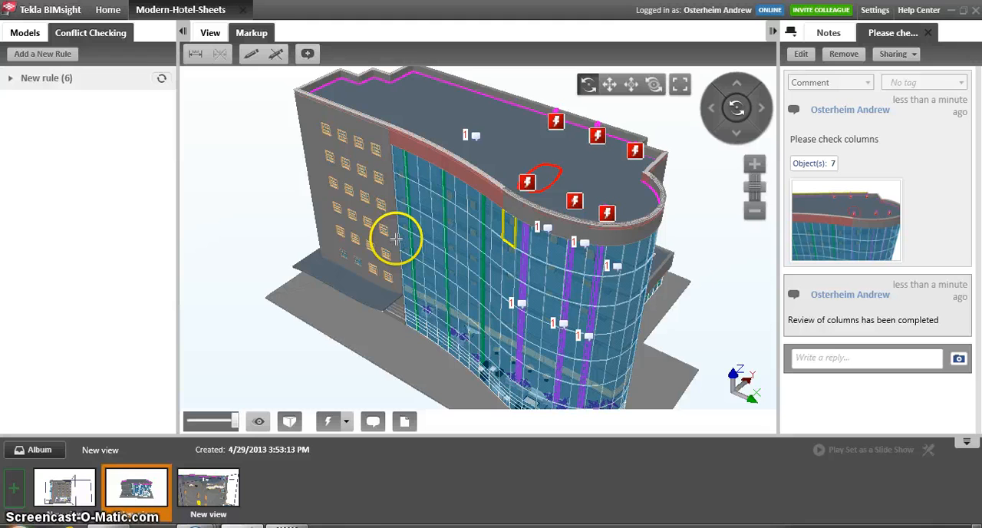
{"action": "left_click", "coordinate": [209, 34]}
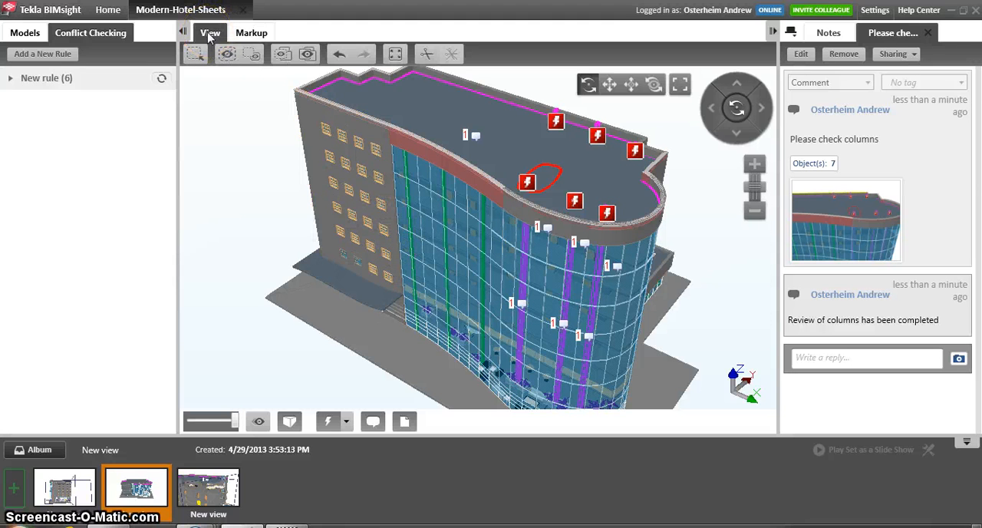
{"action": "left_click", "coordinate": [427, 56]}
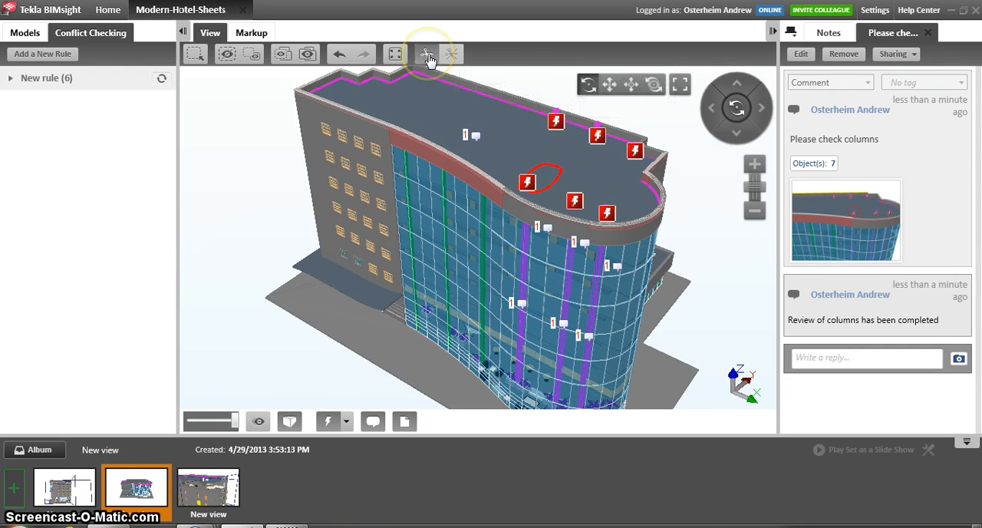
{"action": "left_click", "coordinate": [313, 111]}
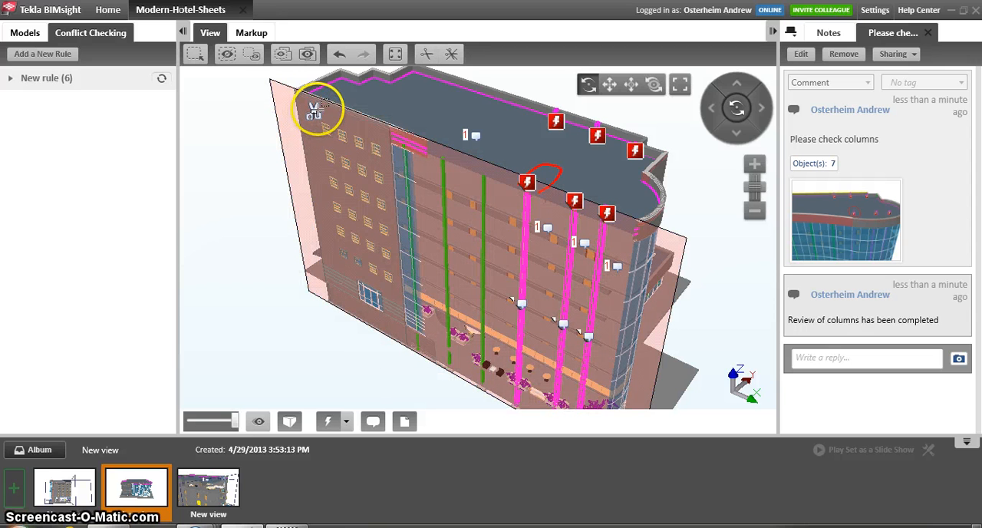
{"action": "key", "text": "Escape"}
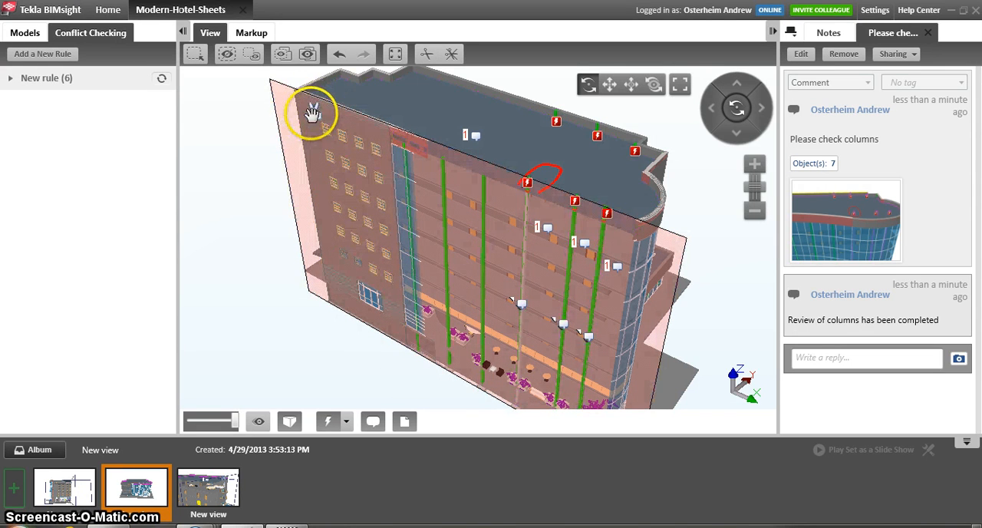
{"action": "left_click_drag", "start_coordinate": [322, 109], "coordinate": [330, 101]}
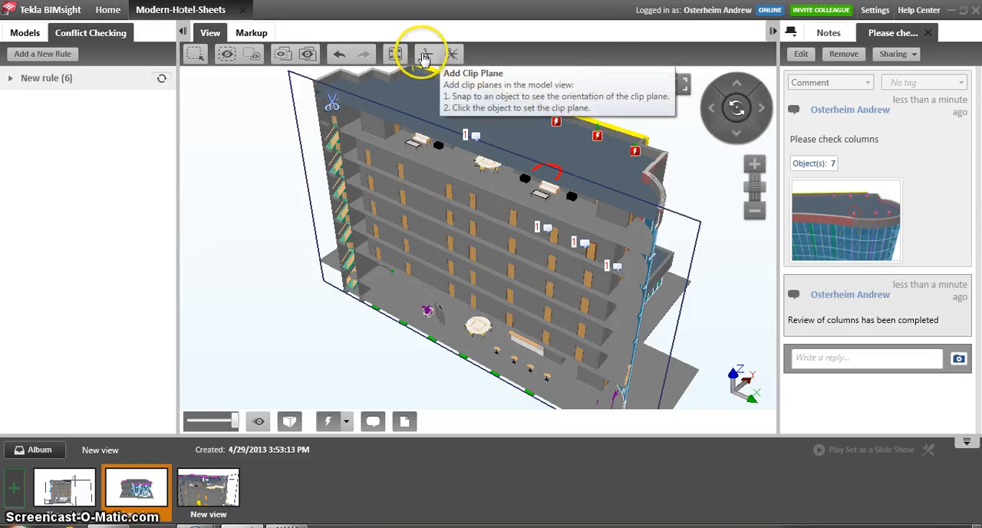
- Add a second clip plane across the building's rounded end and move it inward to about the middle of the building
{"action": "left_click", "coordinate": [424, 57]}
{"action": "left_click", "coordinate": [673, 176]}
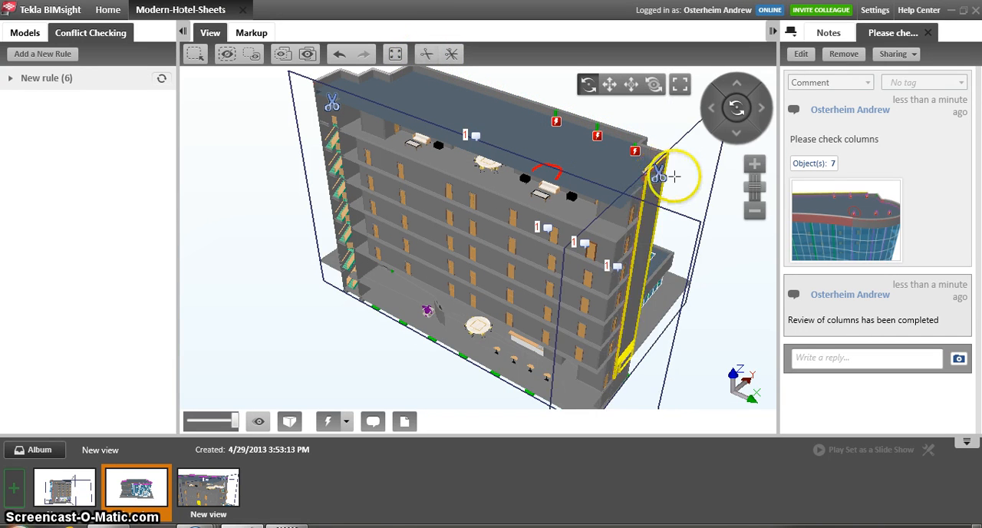
{"action": "left_click_drag", "start_coordinate": [660, 174], "coordinate": [529, 140]}
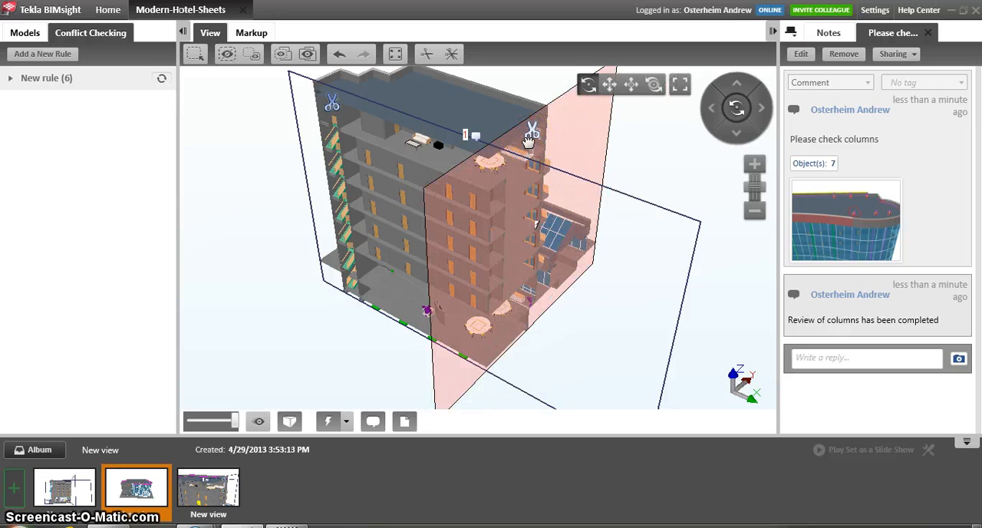
{"action": "left_click", "coordinate": [487, 180]}
- Frame the sectioned upper floors up close and save the current view to the album
{"action": "scroll", "coordinate": [489, 171], "scroll_direction": "up", "scroll_amount": 3}
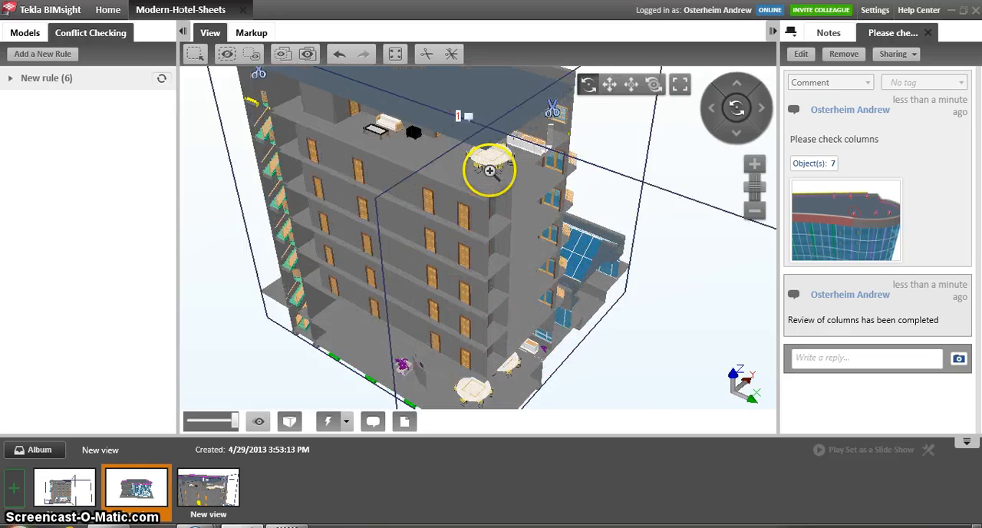
{"action": "scroll", "coordinate": [489, 171], "scroll_direction": "up", "scroll_amount": 3}
{"action": "left_click_drag", "start_coordinate": [485, 181], "coordinate": [485, 116]}
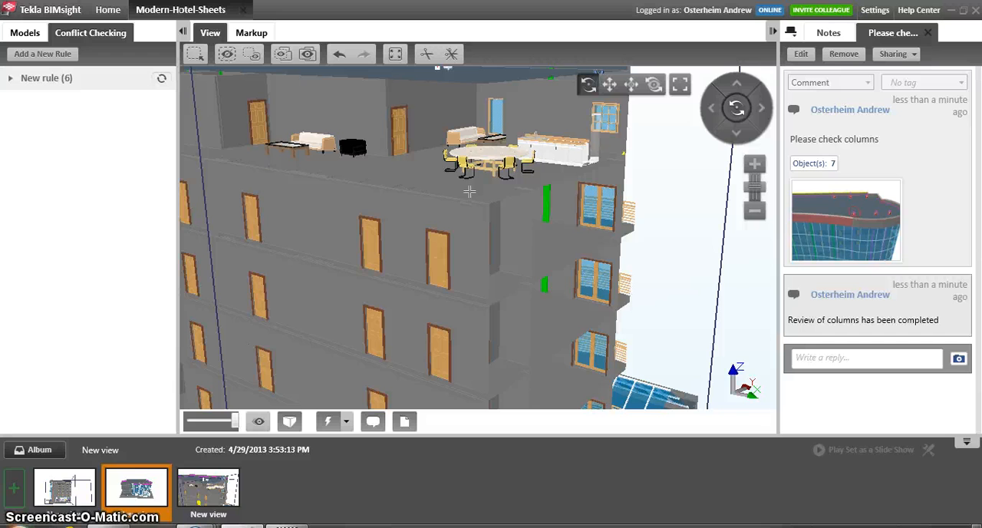
{"action": "left_click", "coordinate": [331, 293]}
{"action": "left_click", "coordinate": [179, 276]}
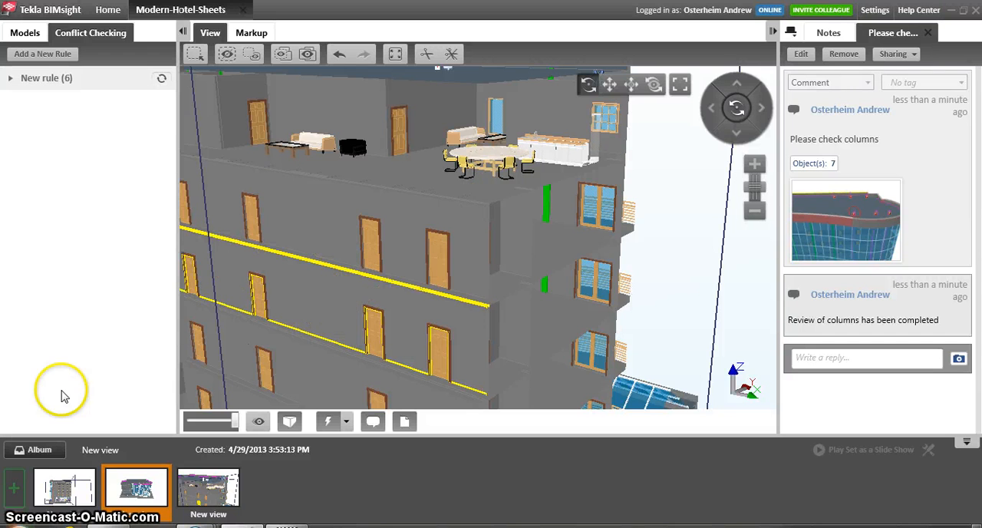
{"action": "left_click", "coordinate": [14, 491]}
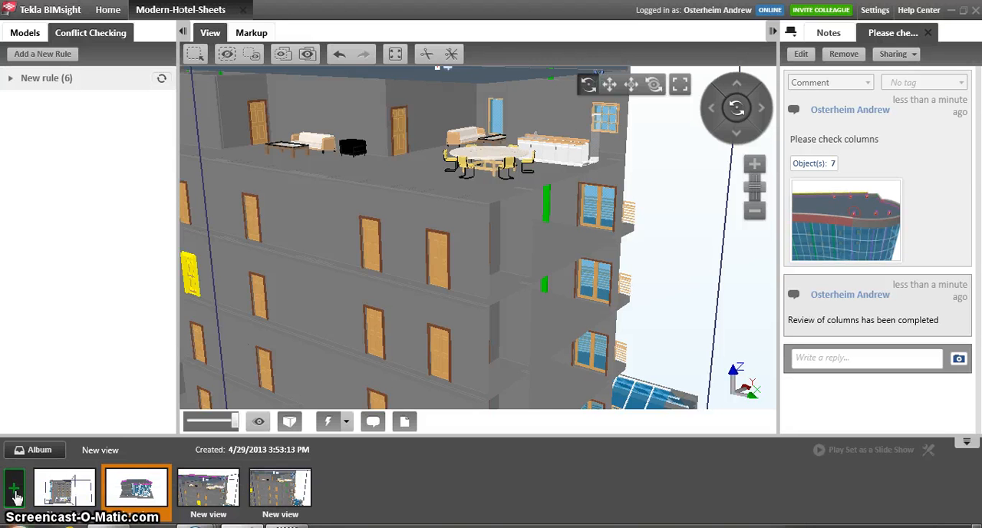
- Clear all clip planes from the model, and reopen the newly saved sectioned view from the album
{"action": "left_click", "coordinate": [470, 225]}
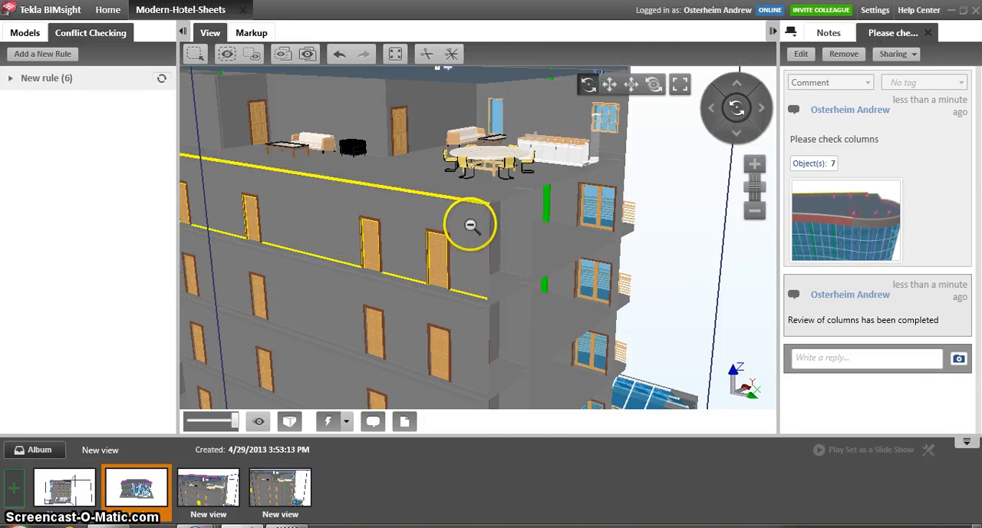
{"action": "scroll", "coordinate": [469, 225], "scroll_direction": "down", "scroll_amount": 5}
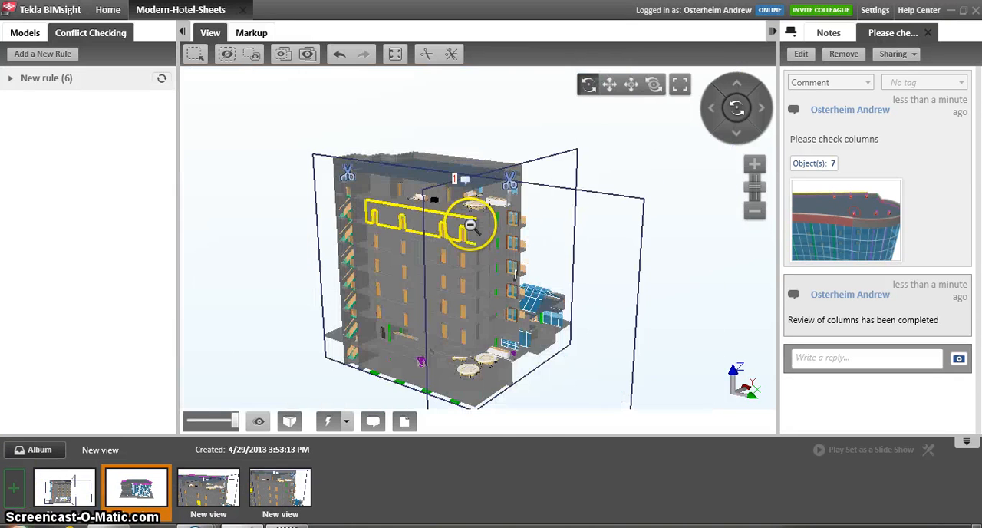
{"action": "left_click", "coordinate": [455, 59]}
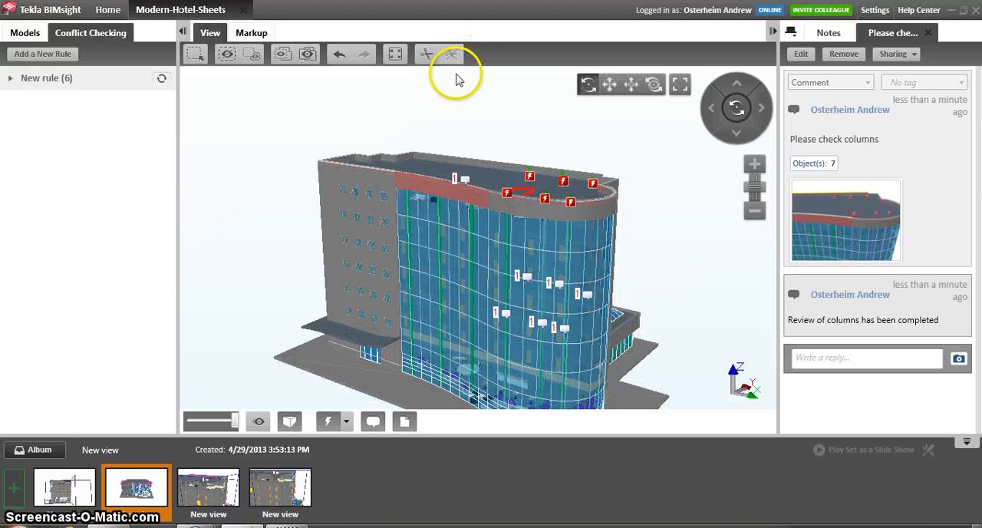
{"action": "left_click_drag", "start_coordinate": [409, 132], "coordinate": [483, 153]}
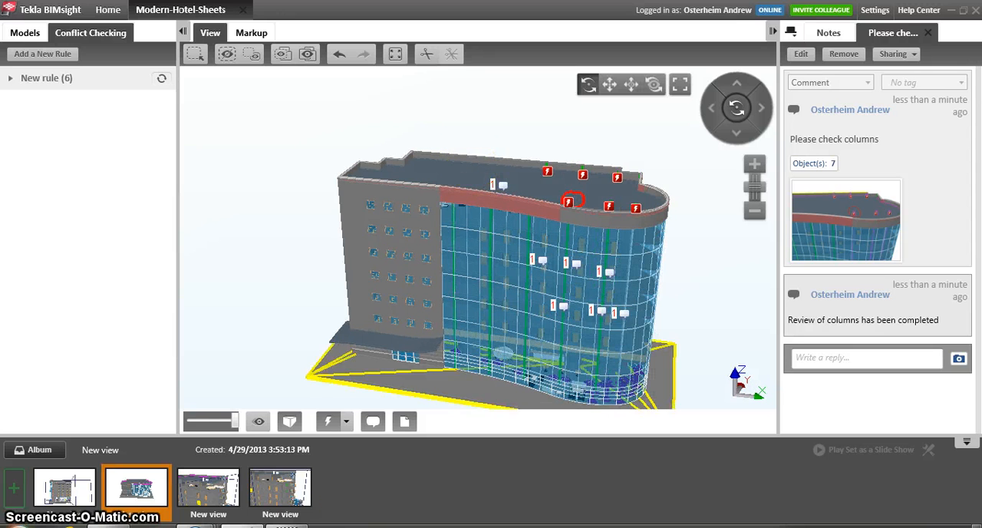
{"action": "left_click", "coordinate": [273, 489]}
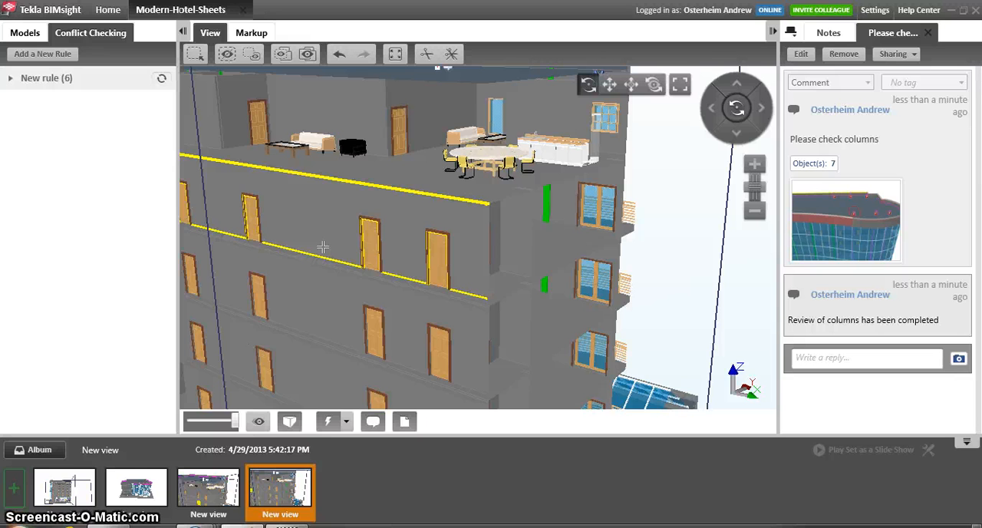
{"action": "left_click", "coordinate": [248, 279]}
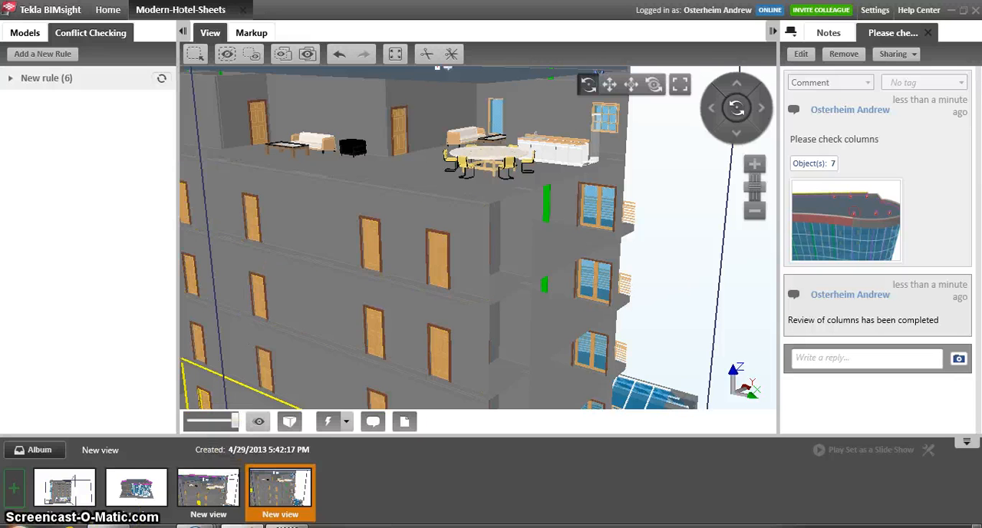